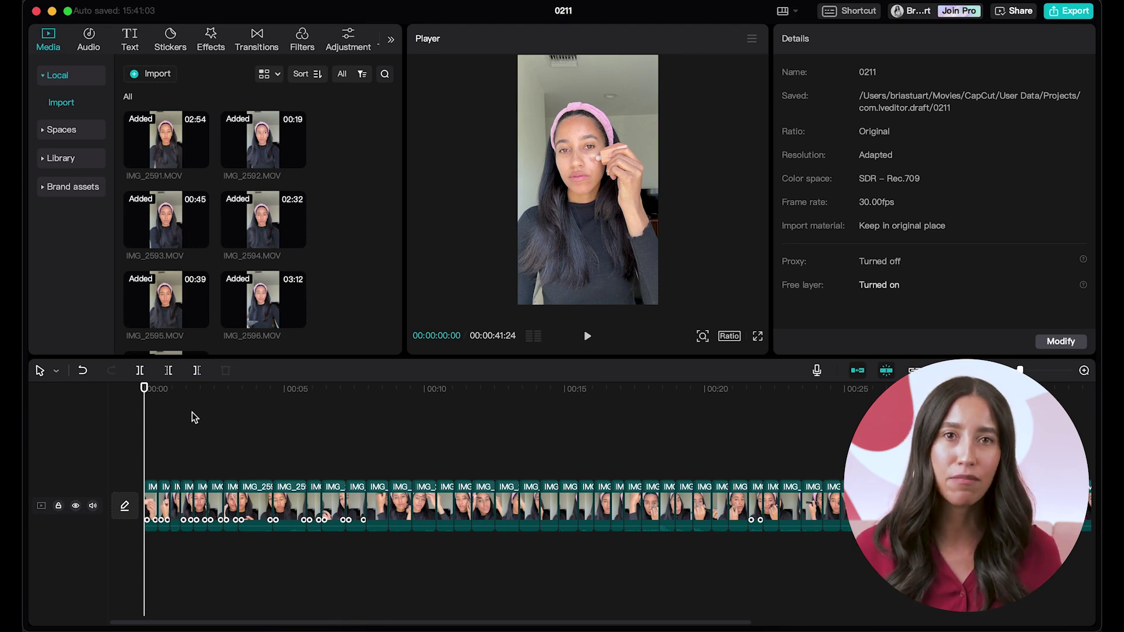
- Open CapCut's sticker library from the top toolbar
click(171, 41)
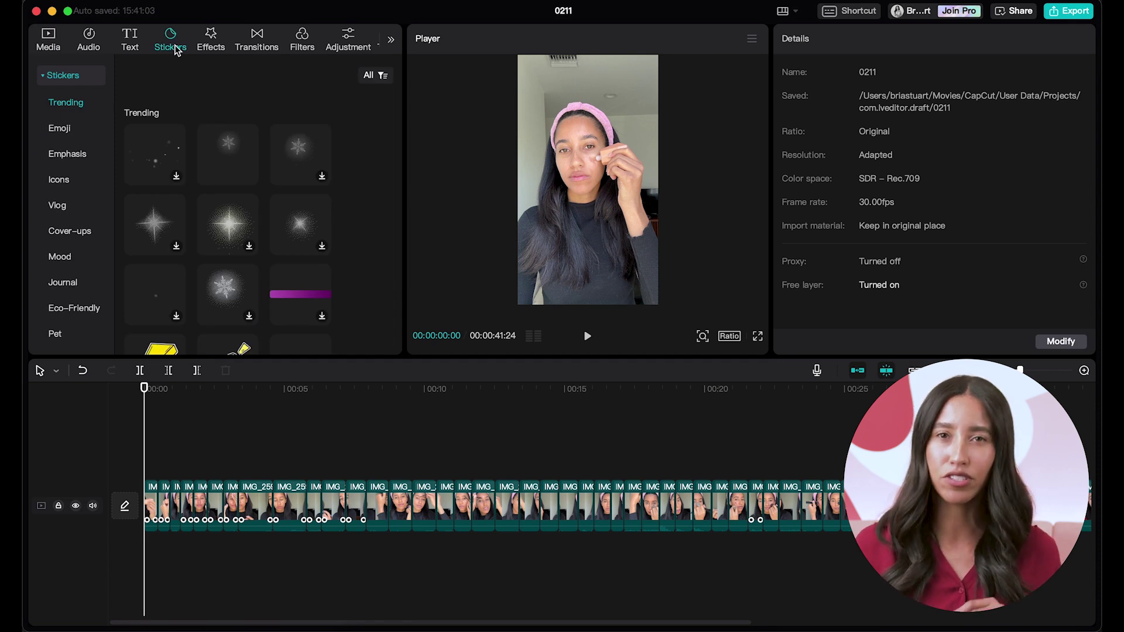
- Find the pink hearts sticker in the LOVE collection and add it to the opening clip
click(84, 233)
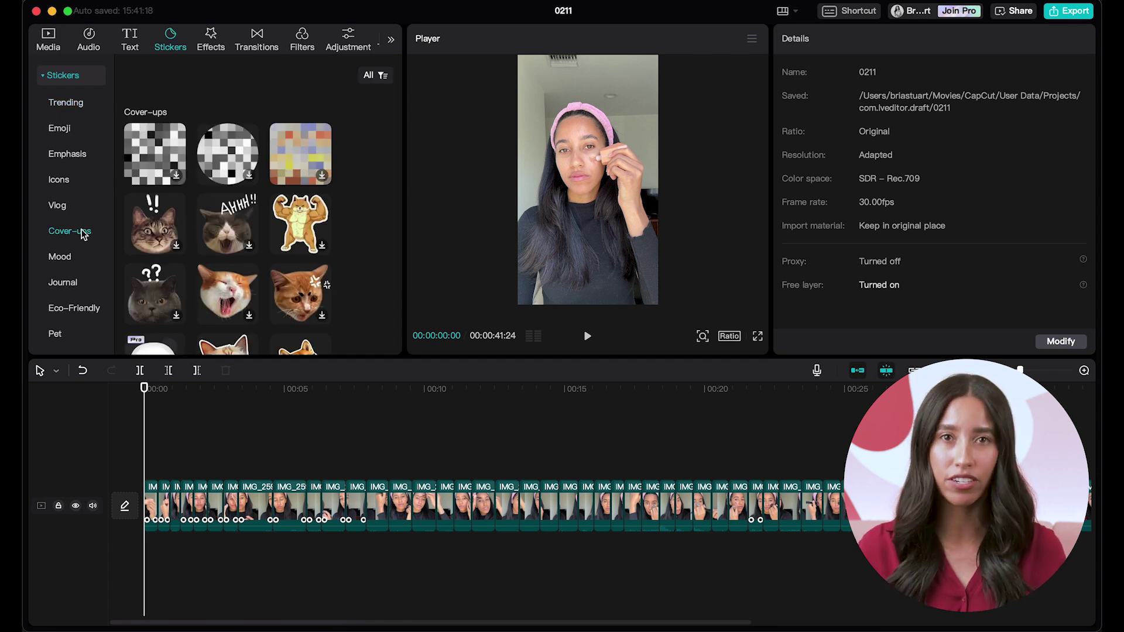
click(68, 258)
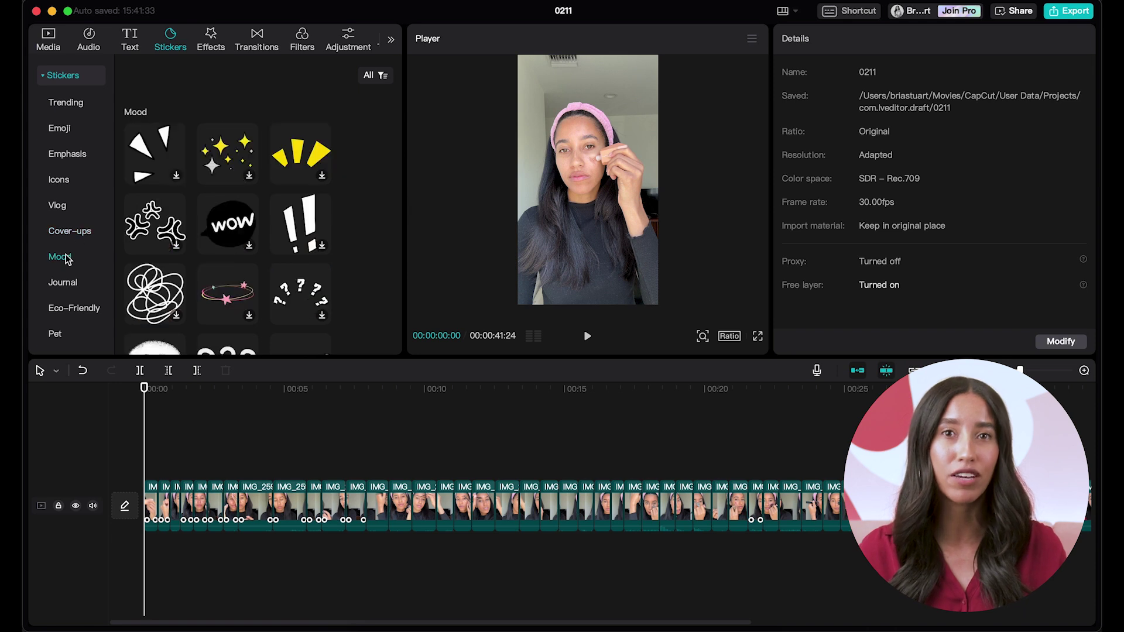
scroll(66, 255, down, 6)
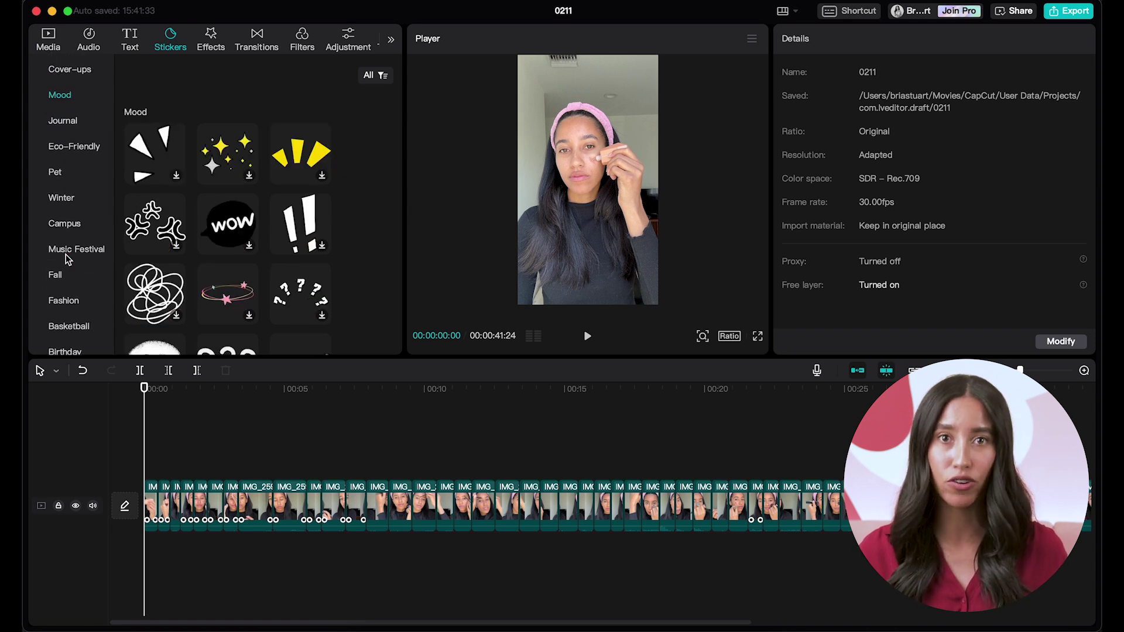
scroll(66, 254, down, 5)
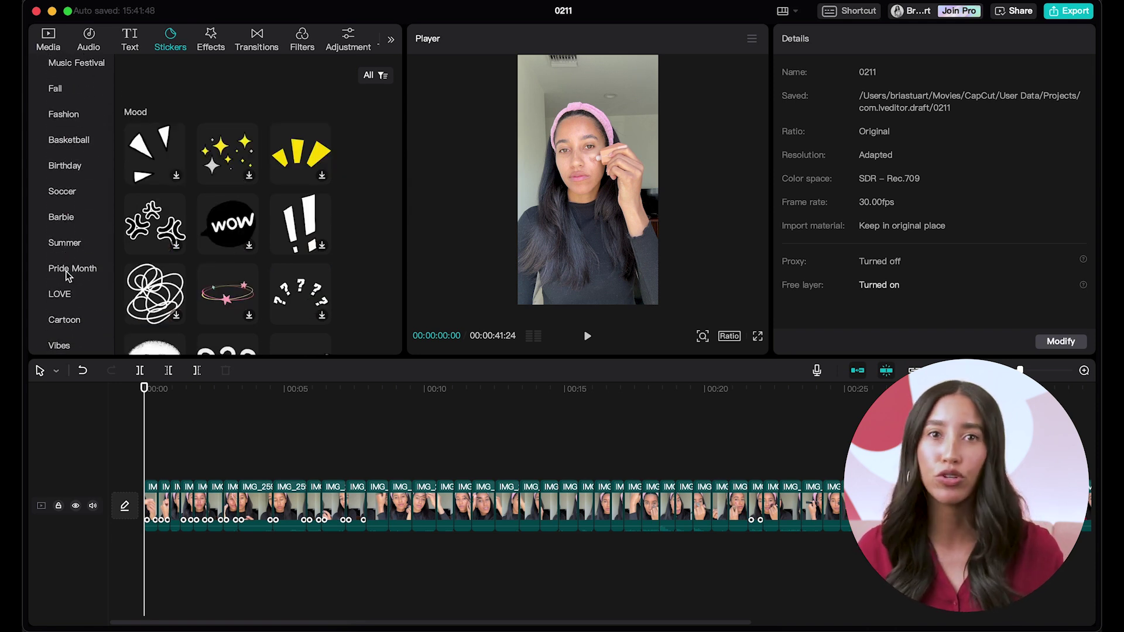
click(68, 295)
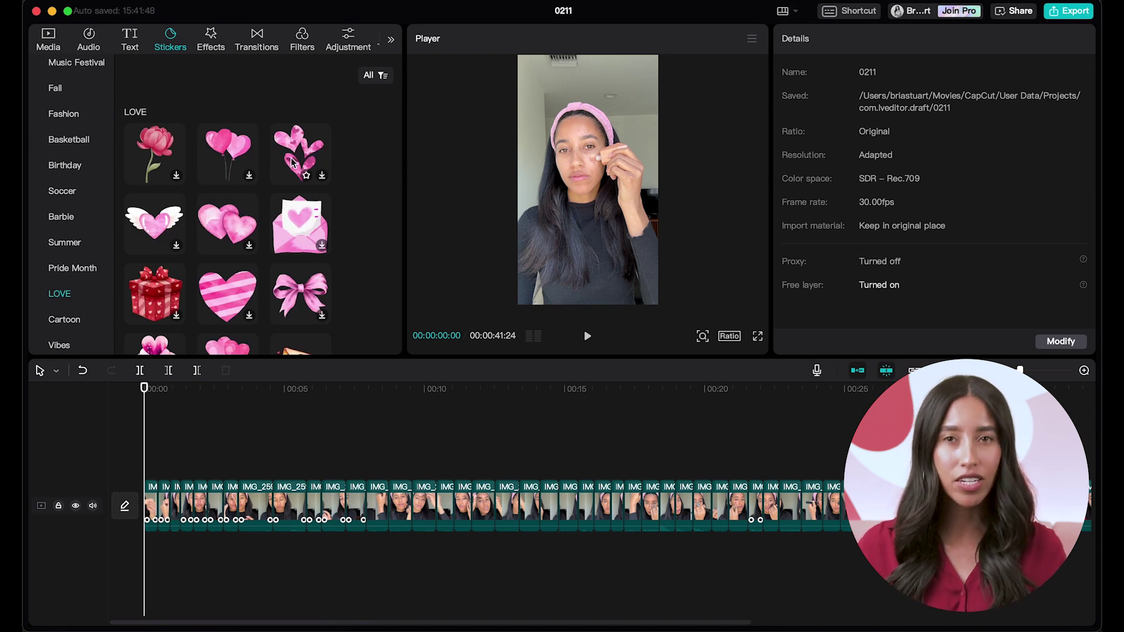
drag(291, 162, 148, 476)
- Shorten the hearts sticker, scale it to 44%, move it lower over her chest, and preview
drag(228, 468, 158, 468)
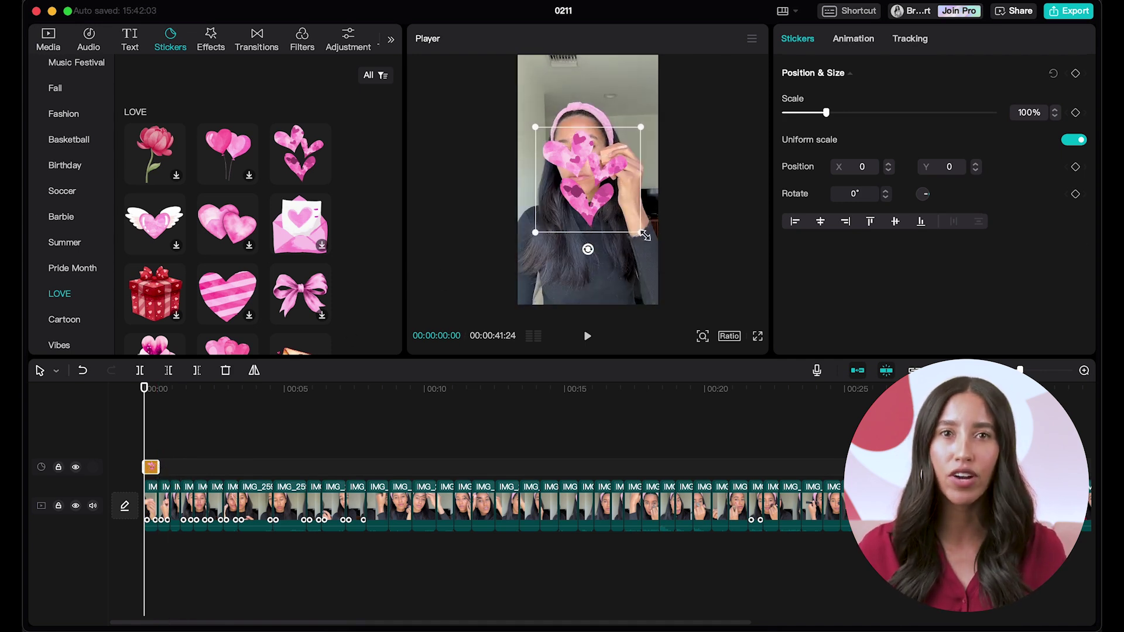
drag(643, 234, 556, 237)
drag(300, 224, 863, 470)
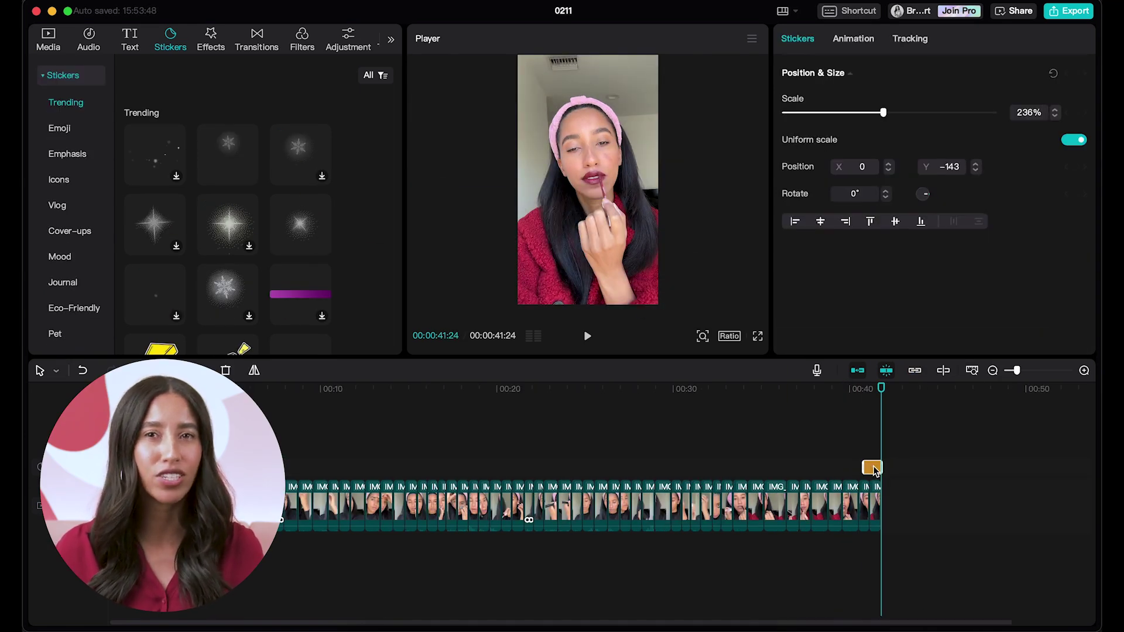
click(852, 389)
key(space)
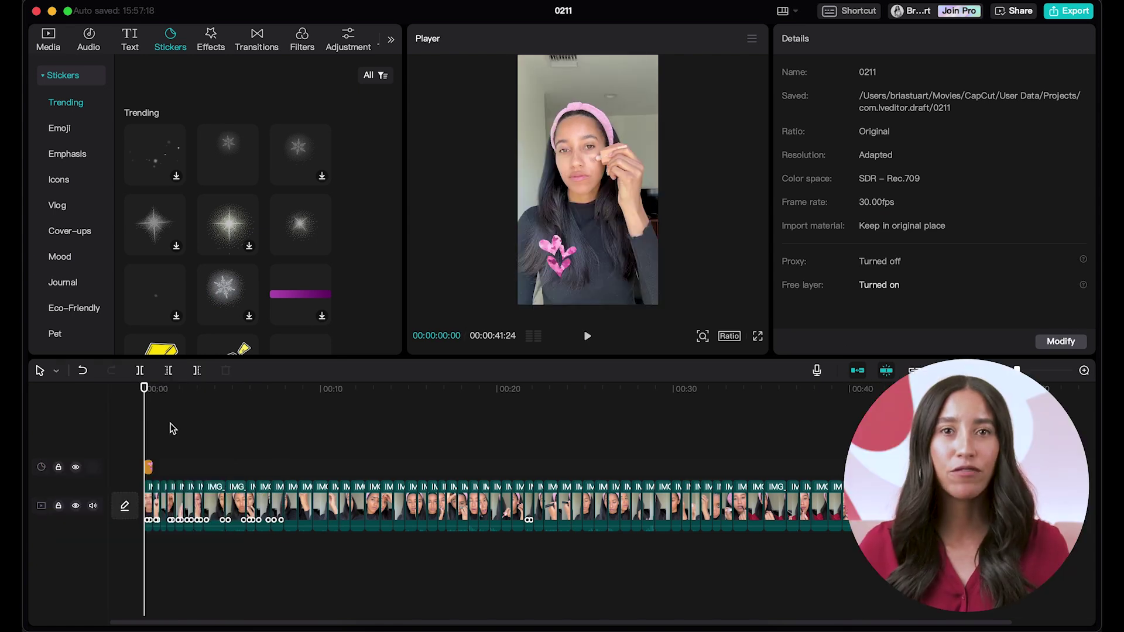
click(272, 41)
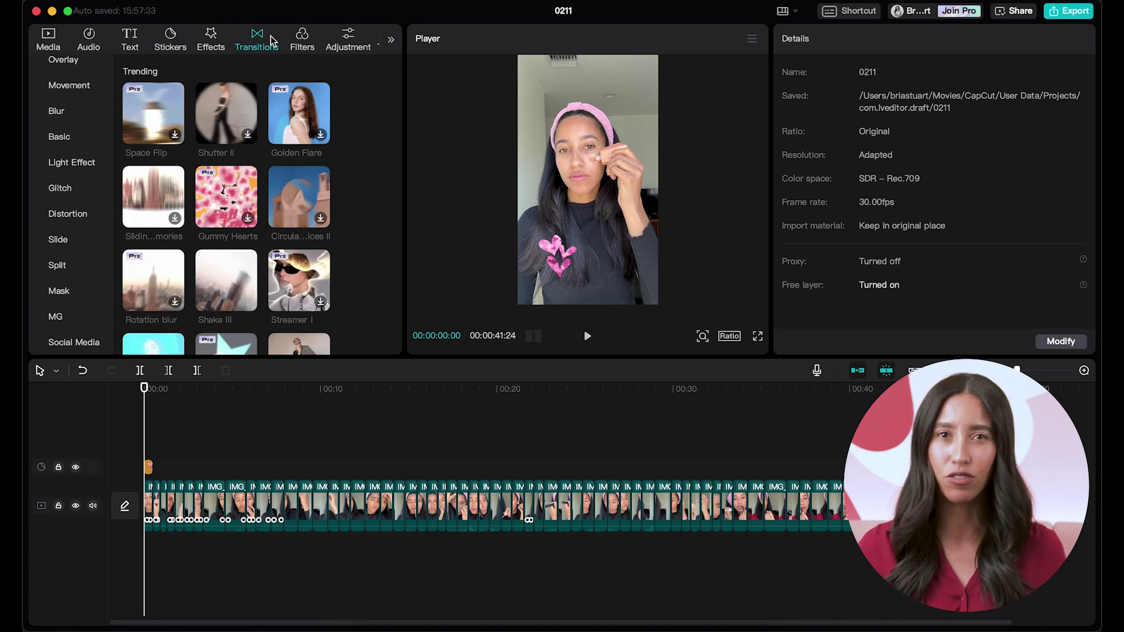
- Insert the Movement > Right transition between the first clips and apply it to all clips
click(82, 88)
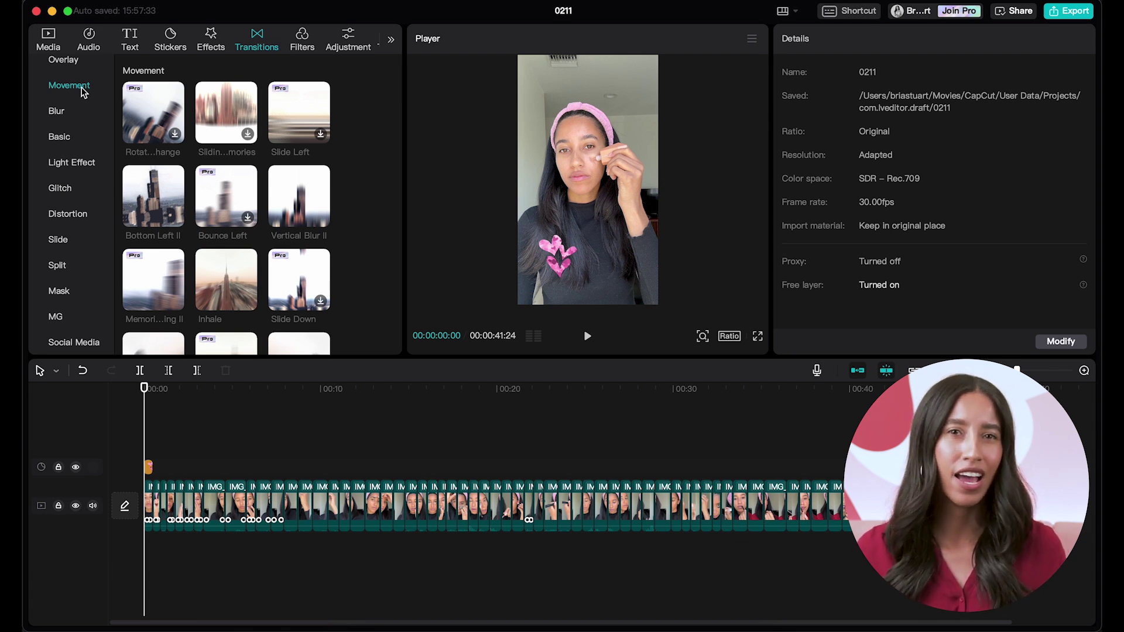
scroll(356, 154, down, 3)
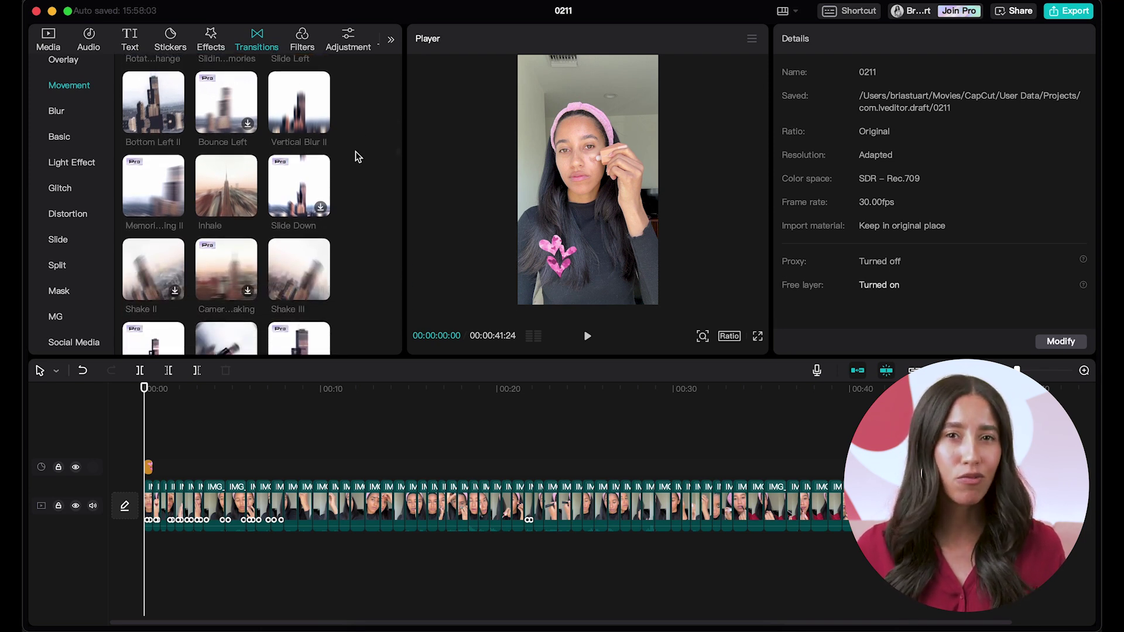
scroll(356, 154, down, 4)
scroll(356, 154, down, 5)
scroll(345, 161, down, 1)
mouse_move(299, 211)
mouse_down()
mouse_move(265, 255)
mouse_move(157, 502)
mouse_up()
scroll(216, 501, up, 3)
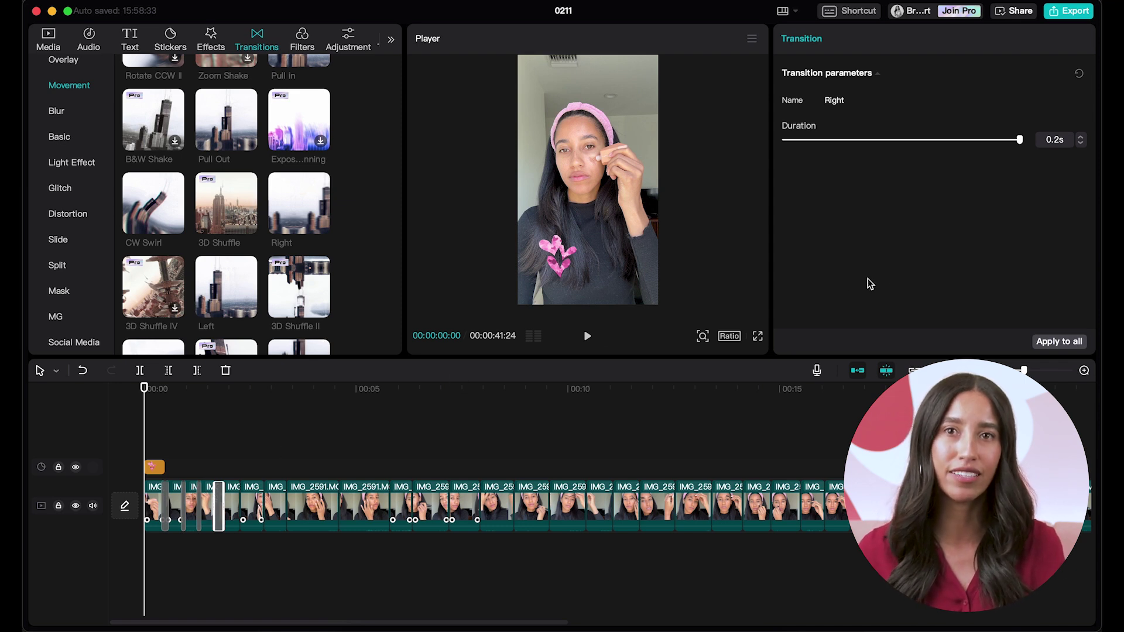
click(1053, 344)
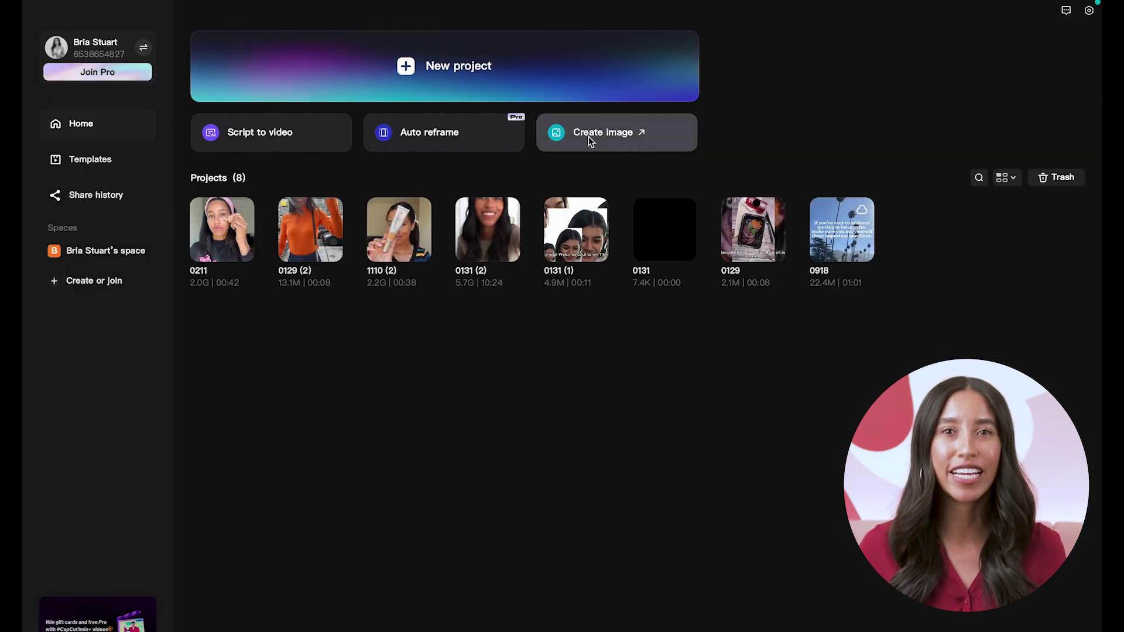
- Start creating a new image in CapCut's online image editor
click(589, 136)
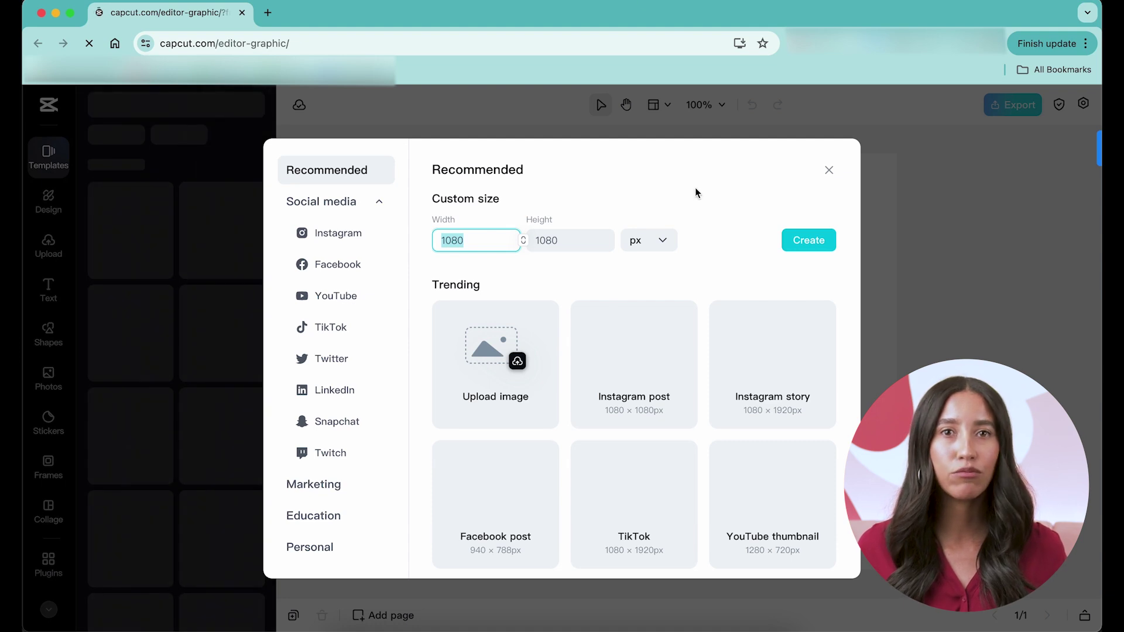
- Create a blank TikTok-sized portrait page and show the stock photo library
click(647, 484)
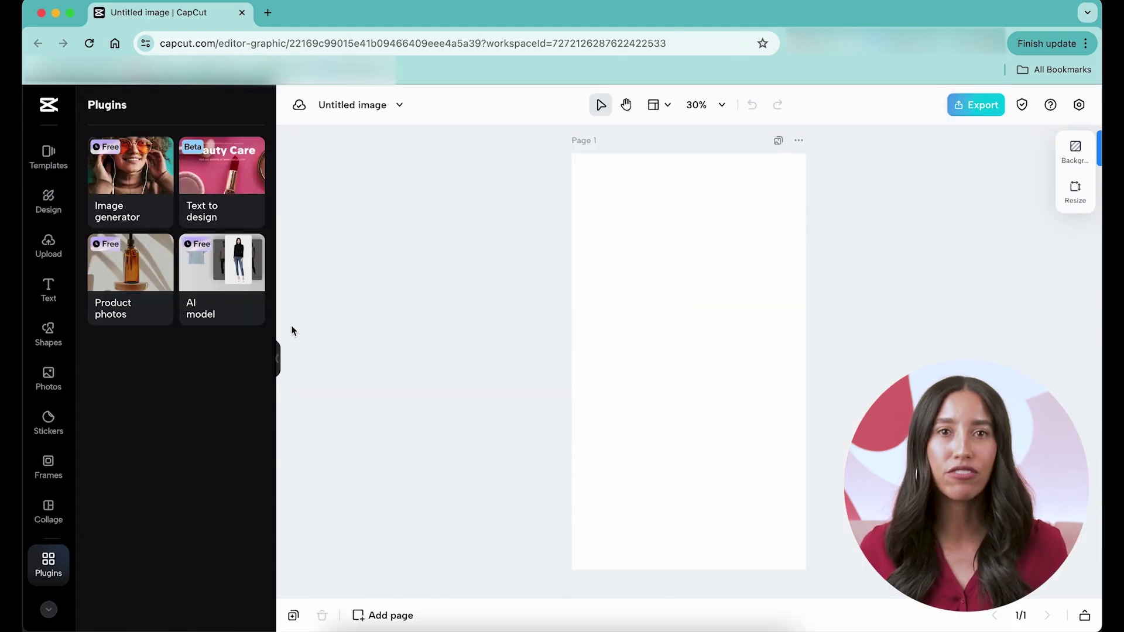
click(55, 377)
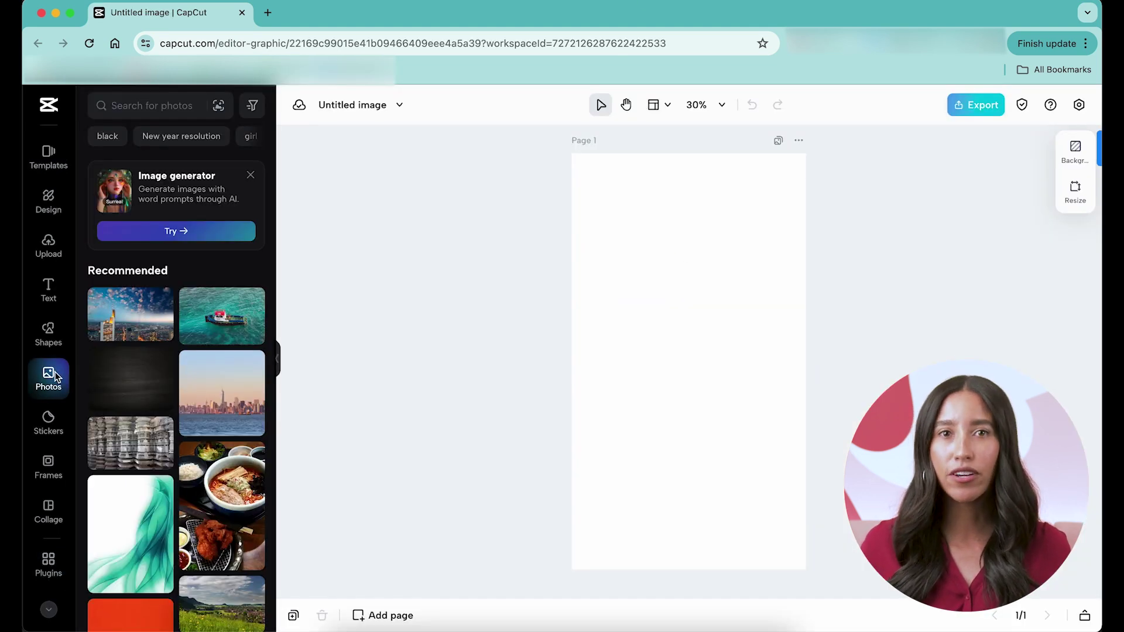
- Generate portrait AI images of a candlelit Paris restaurant with the Eiffel Tower visible
click(185, 234)
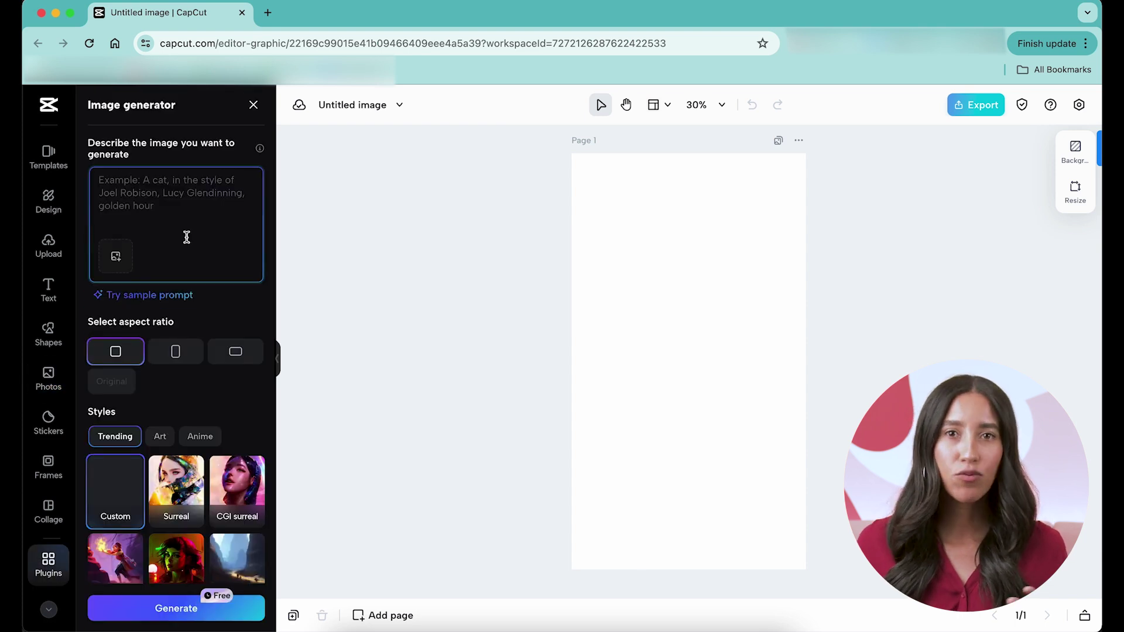
text(a)
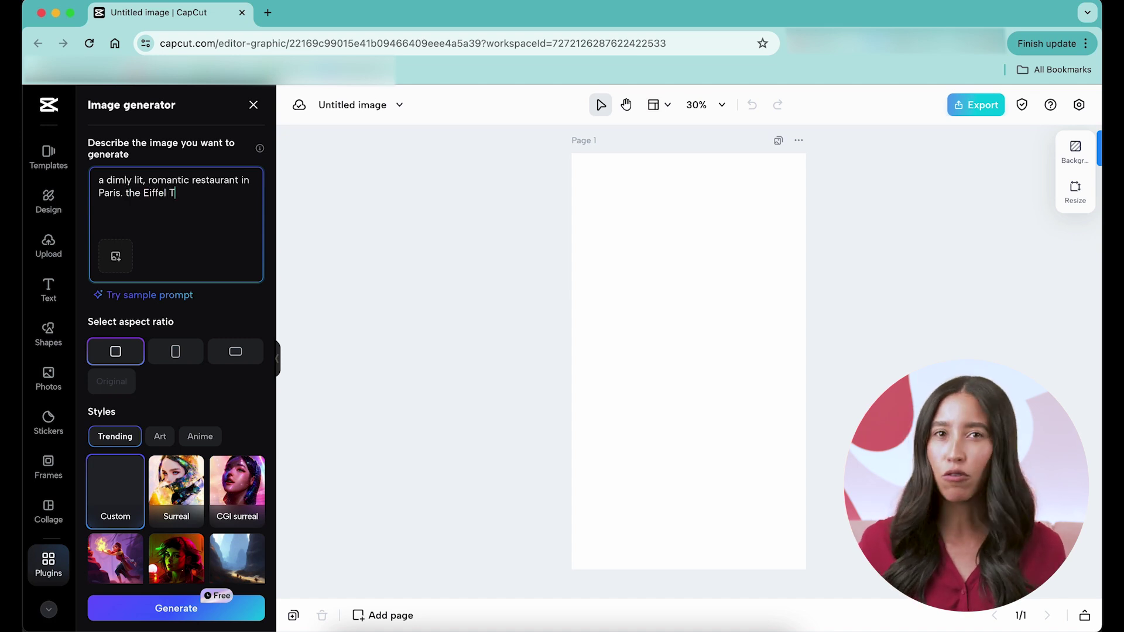
text(is visible fr)
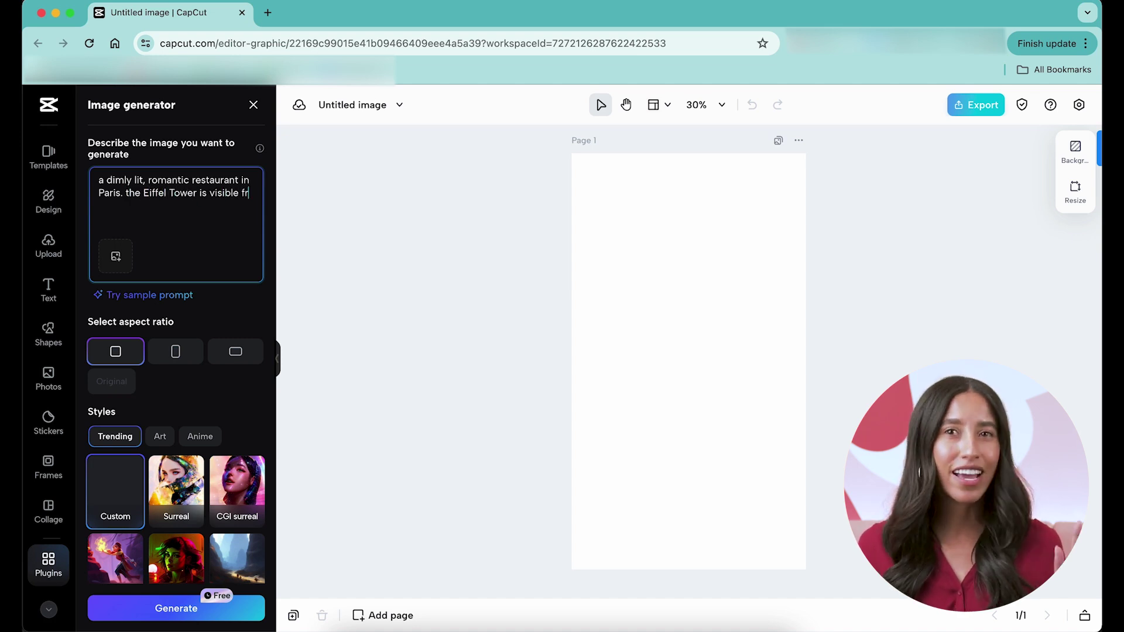
text(om the window. the rest)
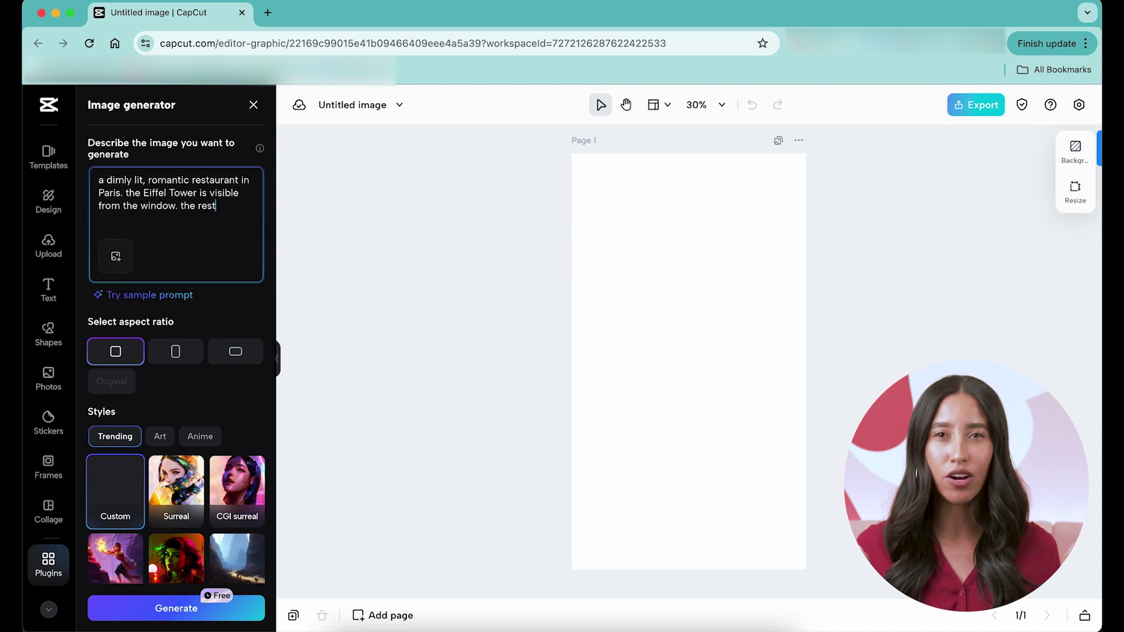
text(aurant is lit by candles.)
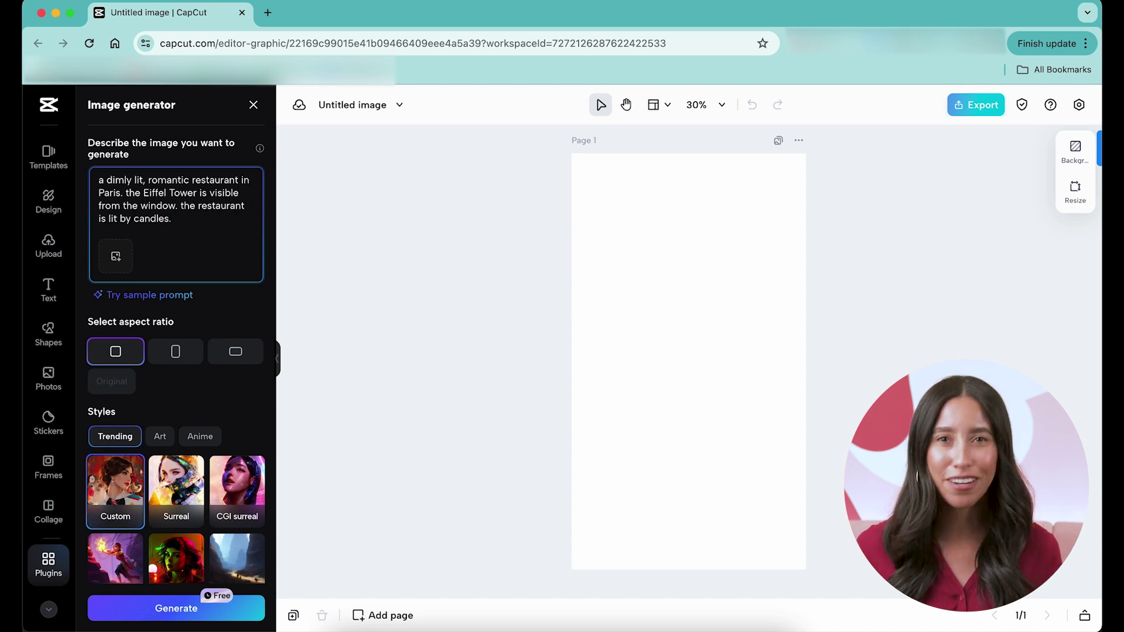
click(184, 354)
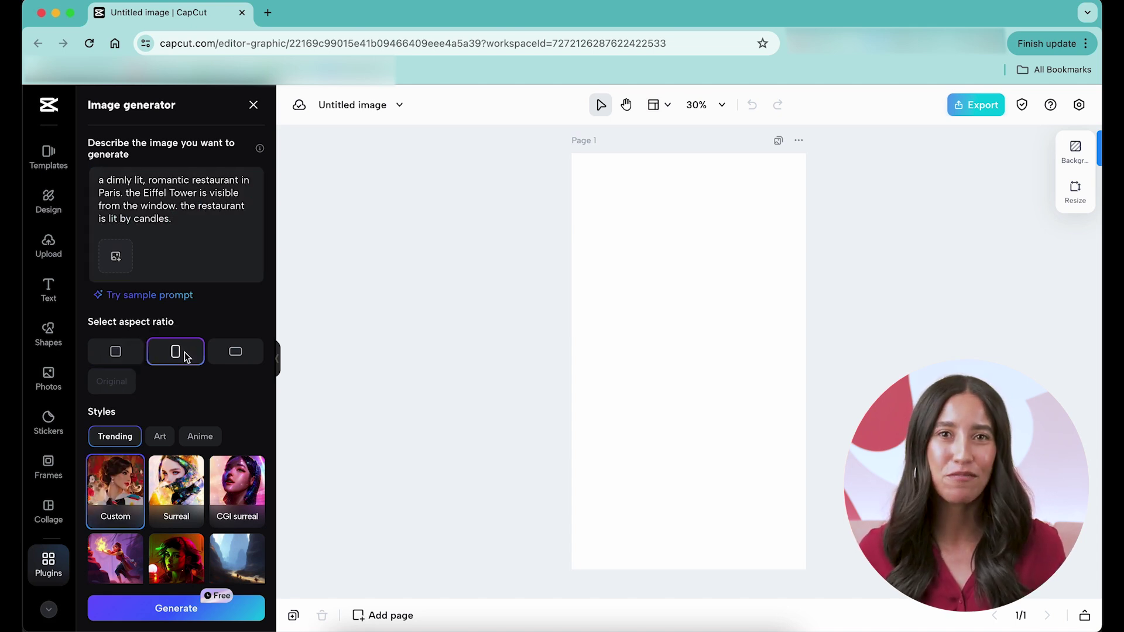
click(181, 606)
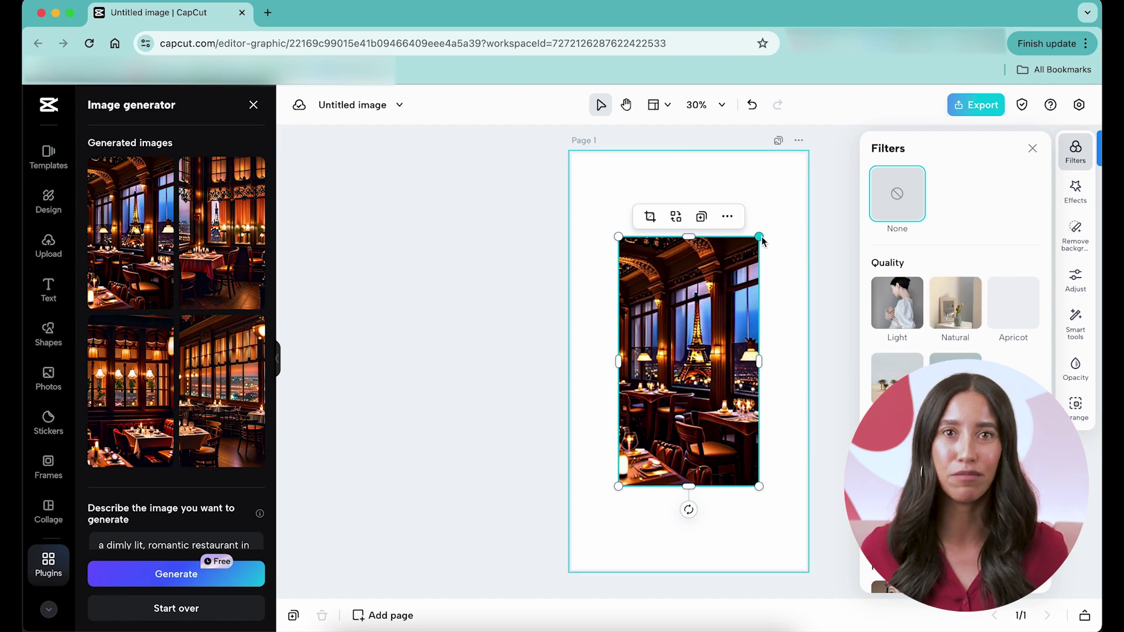
- Stretch the restaurant image to fill the page, then begin a tuxedo-man-with-roses prompt
drag(759, 237, 805, 154)
drag(619, 487, 591, 540)
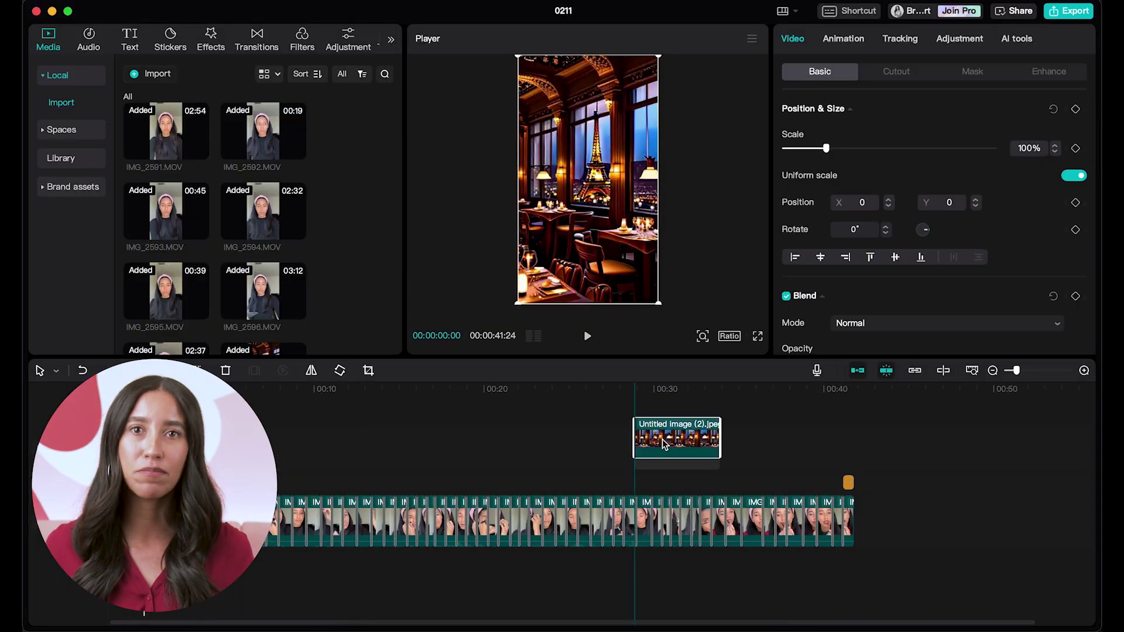
drag(714, 434, 894, 523)
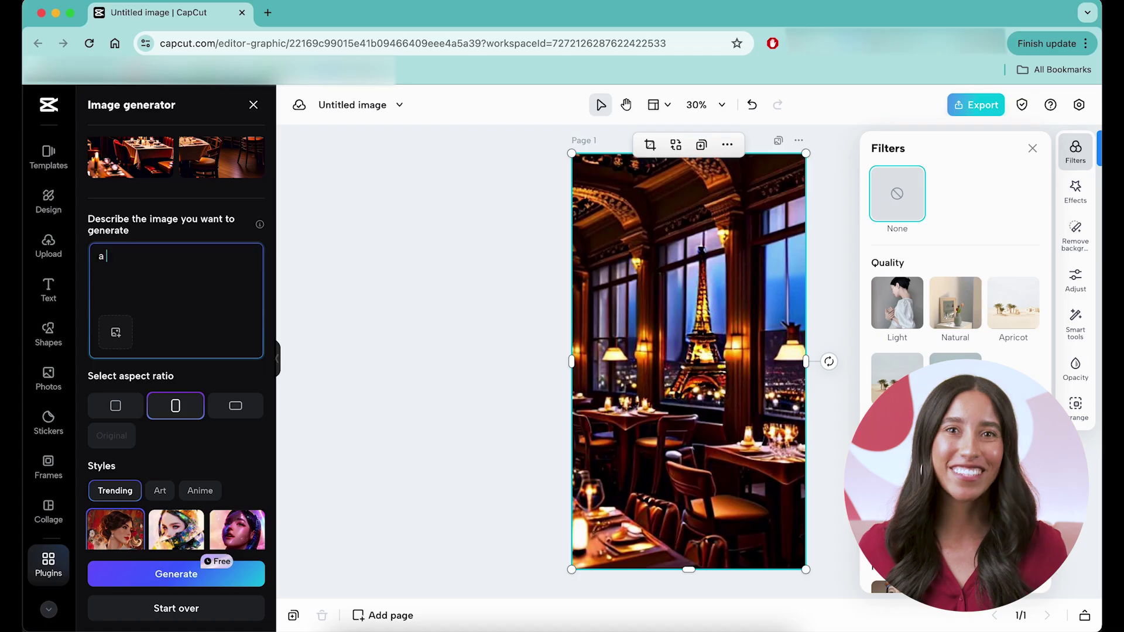
text(tall, dark, and han)
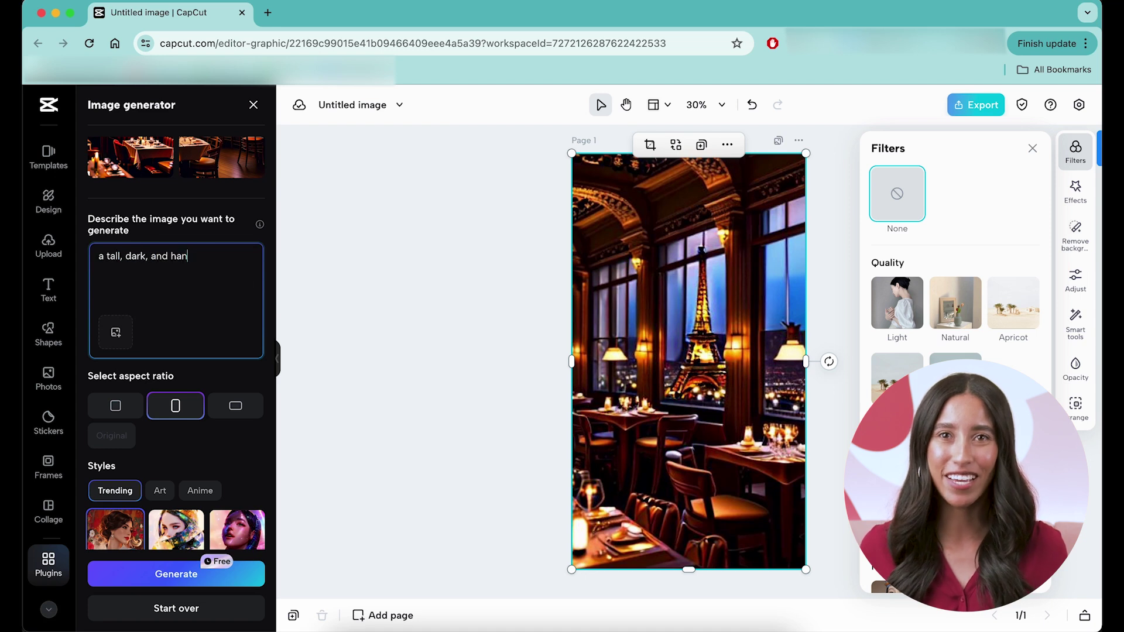
text(dsome man dressed in a t)
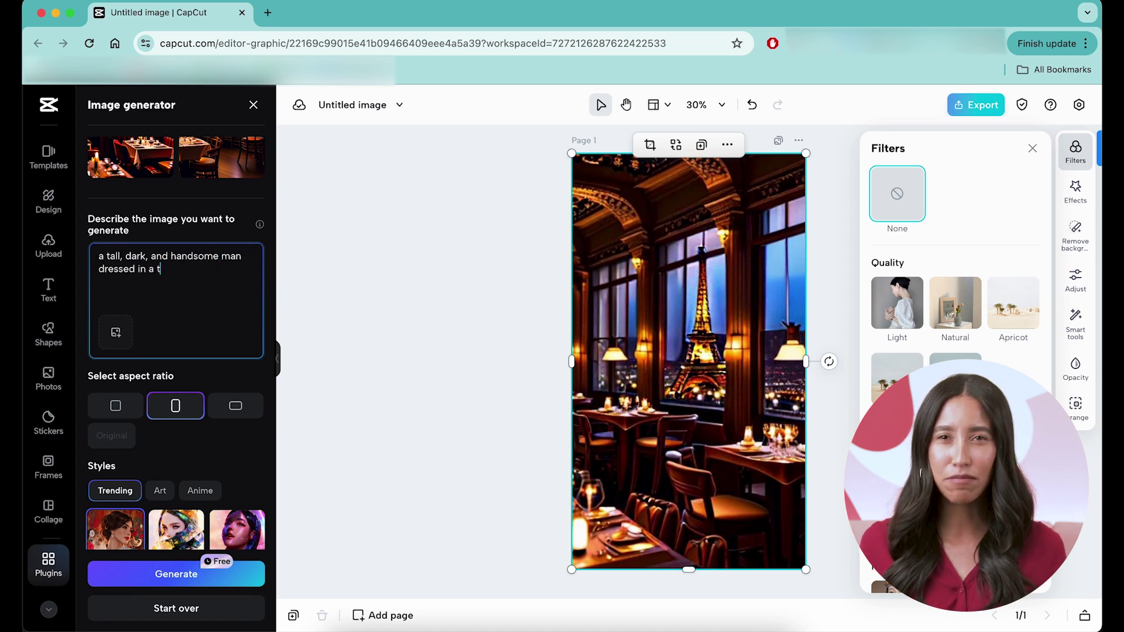
text(uxedo and)
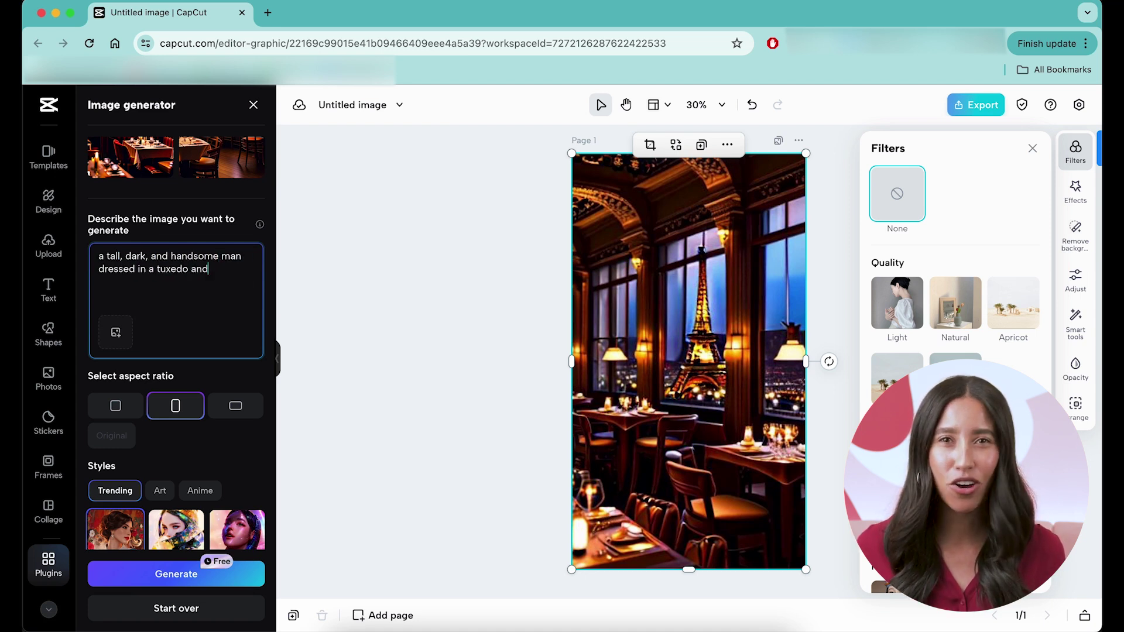
text( holding a bouquet of ros)
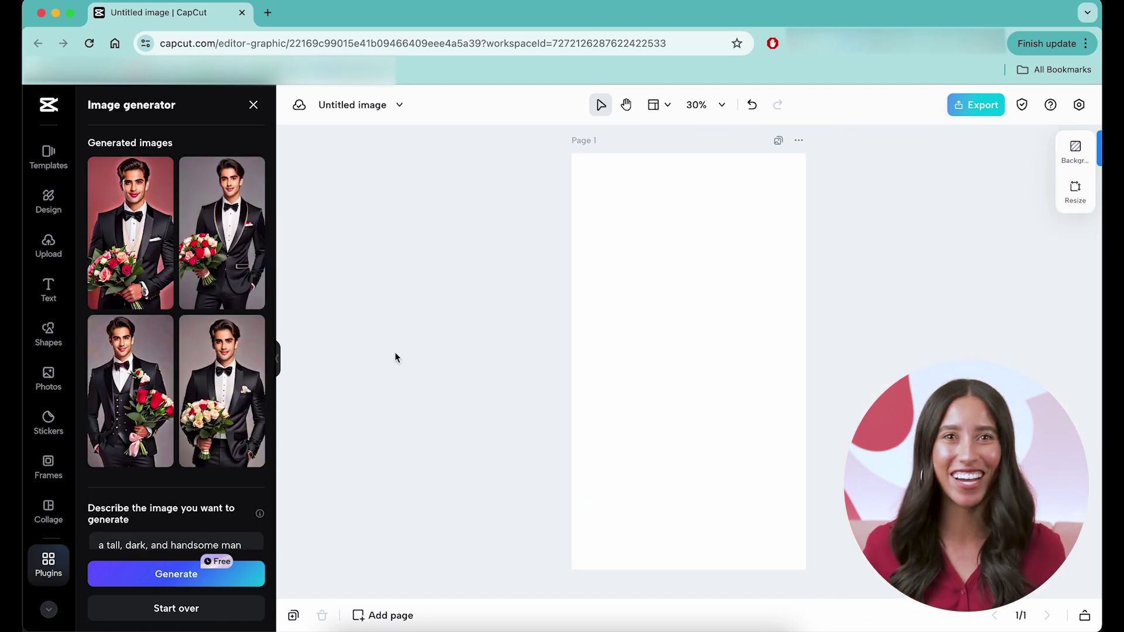
- Add the bottom-left tuxedo man image, stretch it to fill the page, and auto-remove its background
click(130, 391)
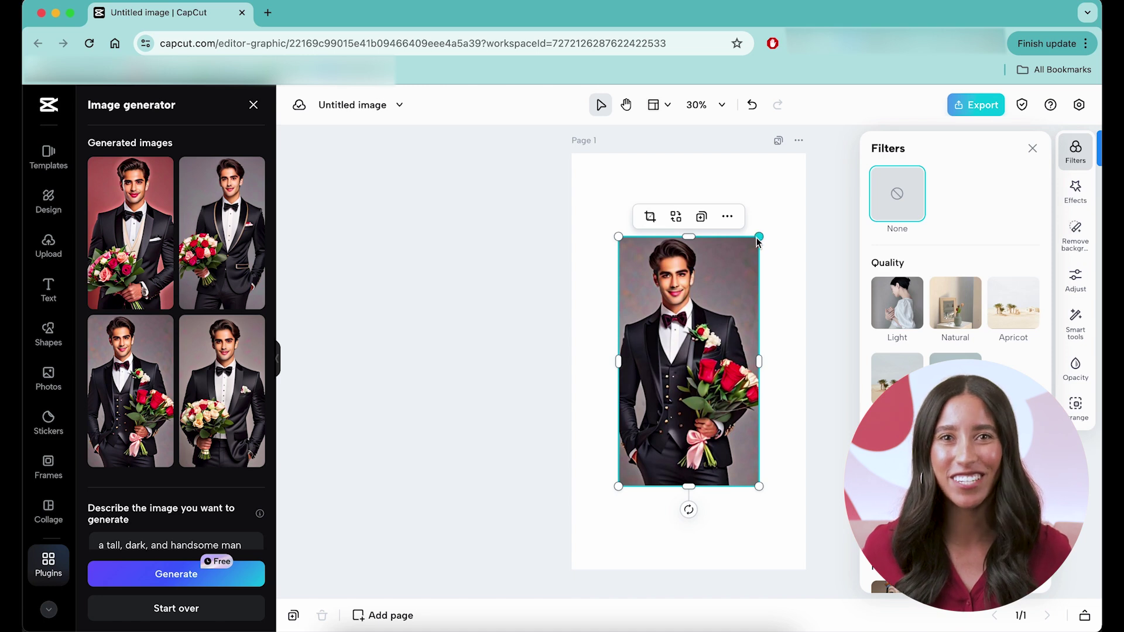
drag(758, 240, 806, 153)
drag(619, 485, 572, 572)
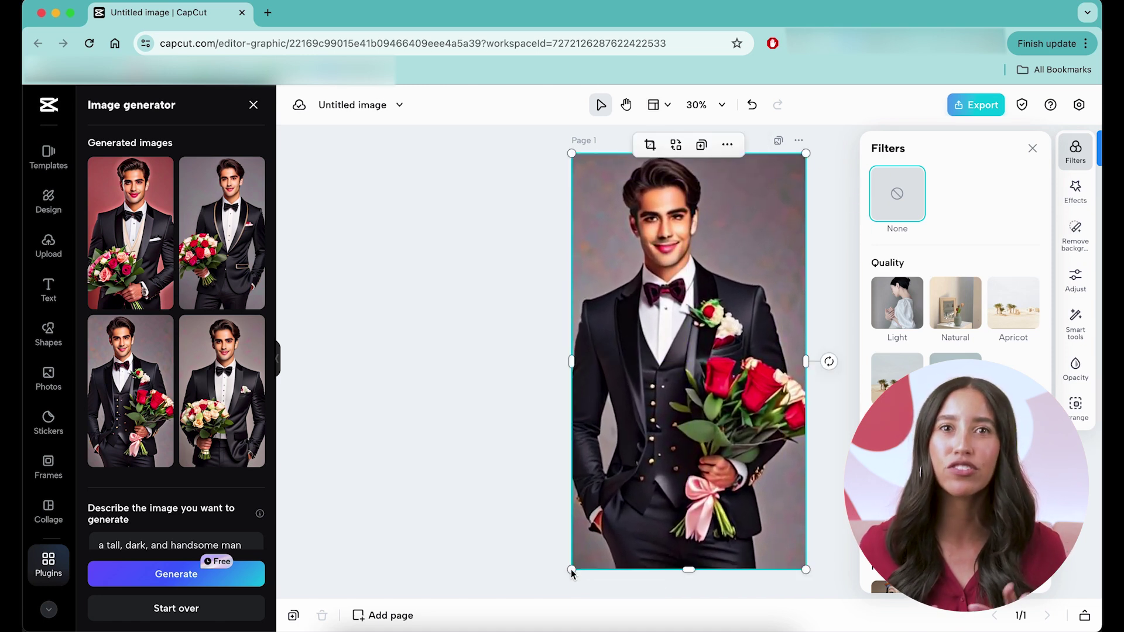
click(1079, 242)
click(1028, 199)
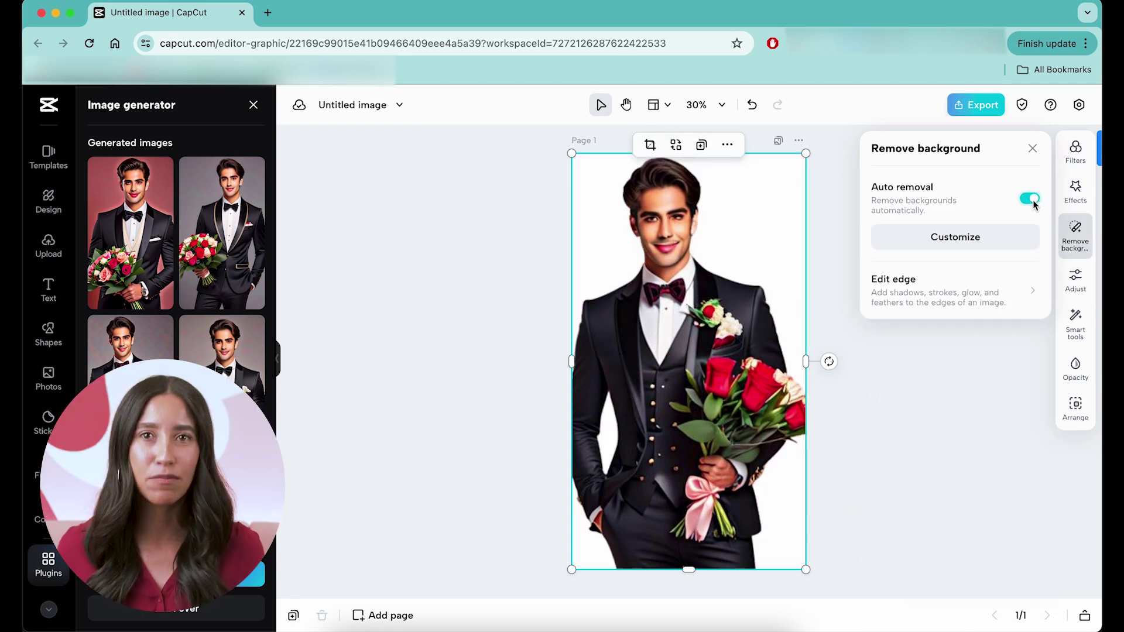
- Download the cut-out man as a transparent PNG and place it above the restaurant clip
click(984, 110)
click(946, 212)
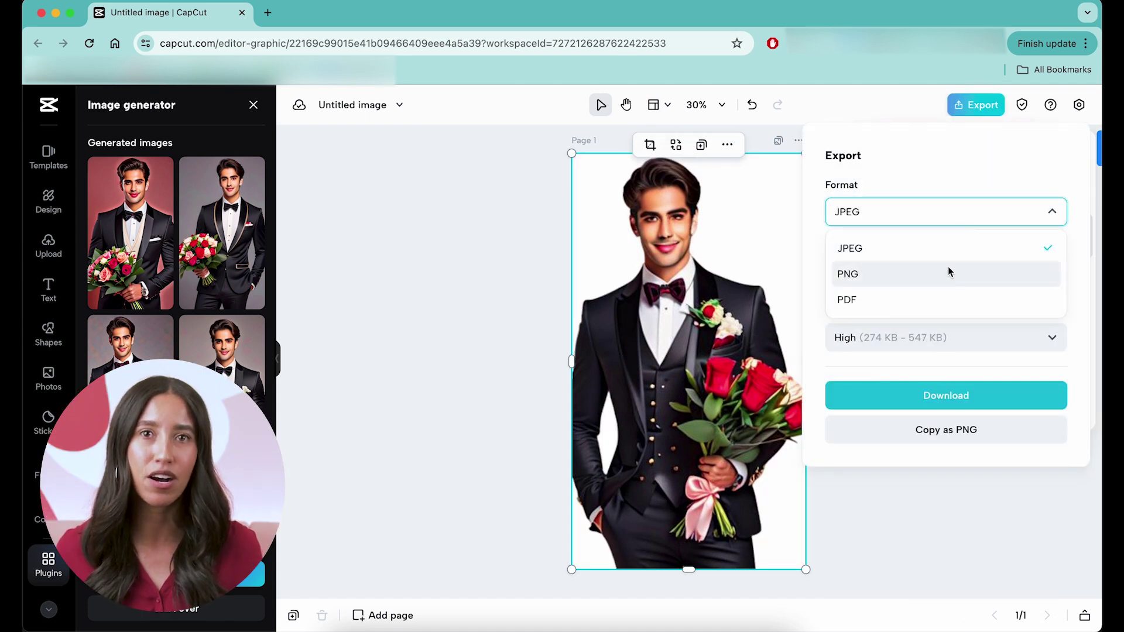
click(948, 271)
click(832, 311)
click(923, 393)
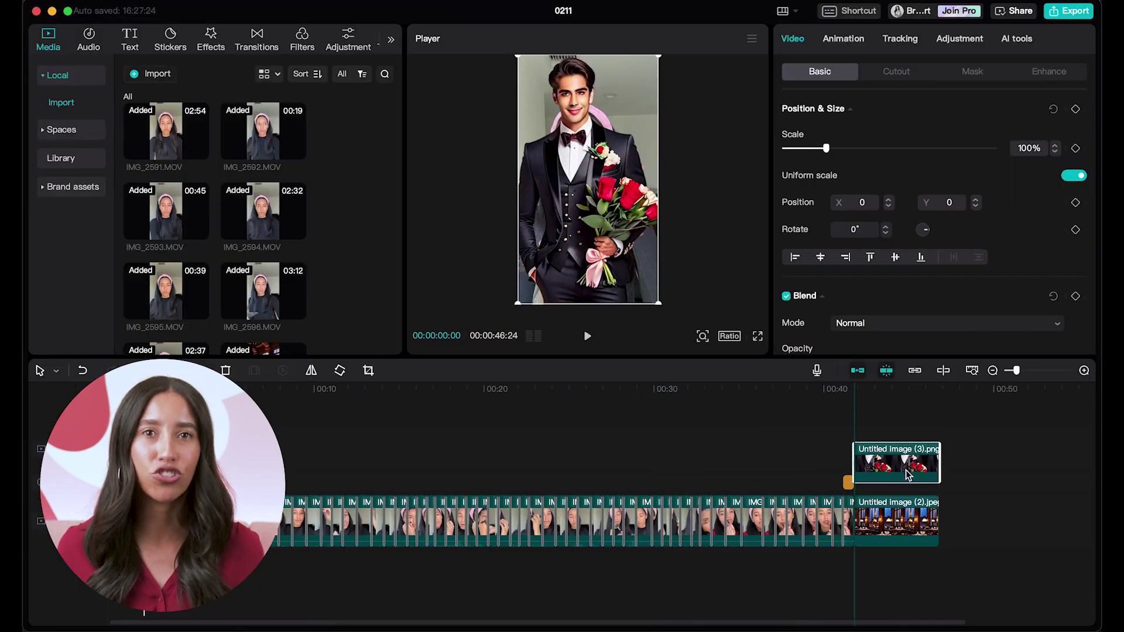
drag(907, 474, 907, 460)
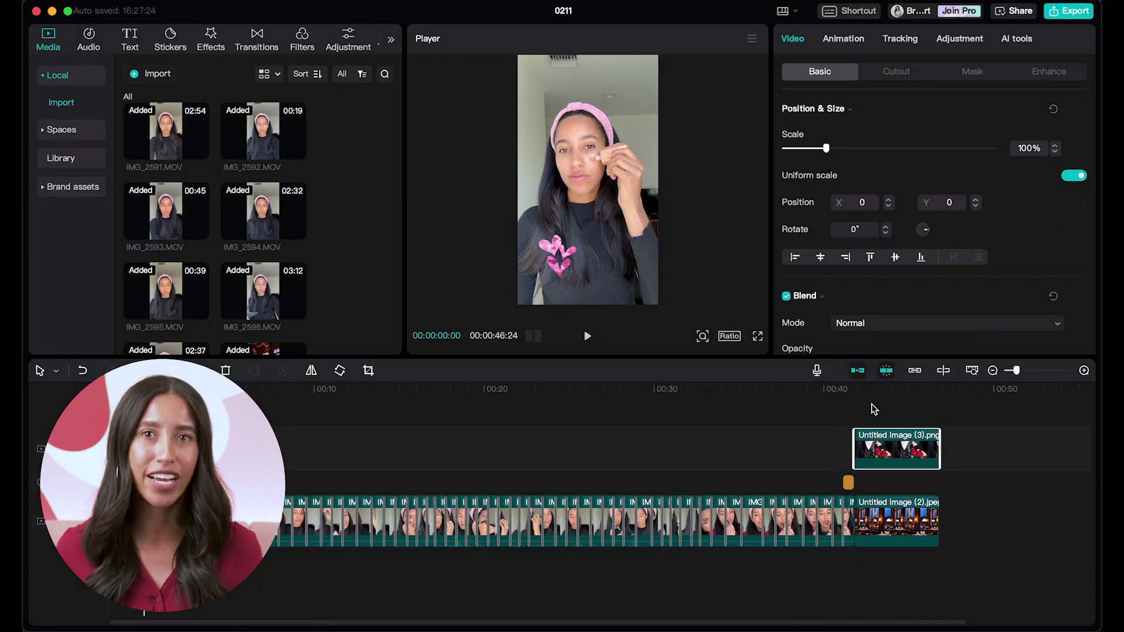
- Scale the tuxedo man to 59% and delete IMG_2608.MOV past the restaurant scene's end
click(855, 390)
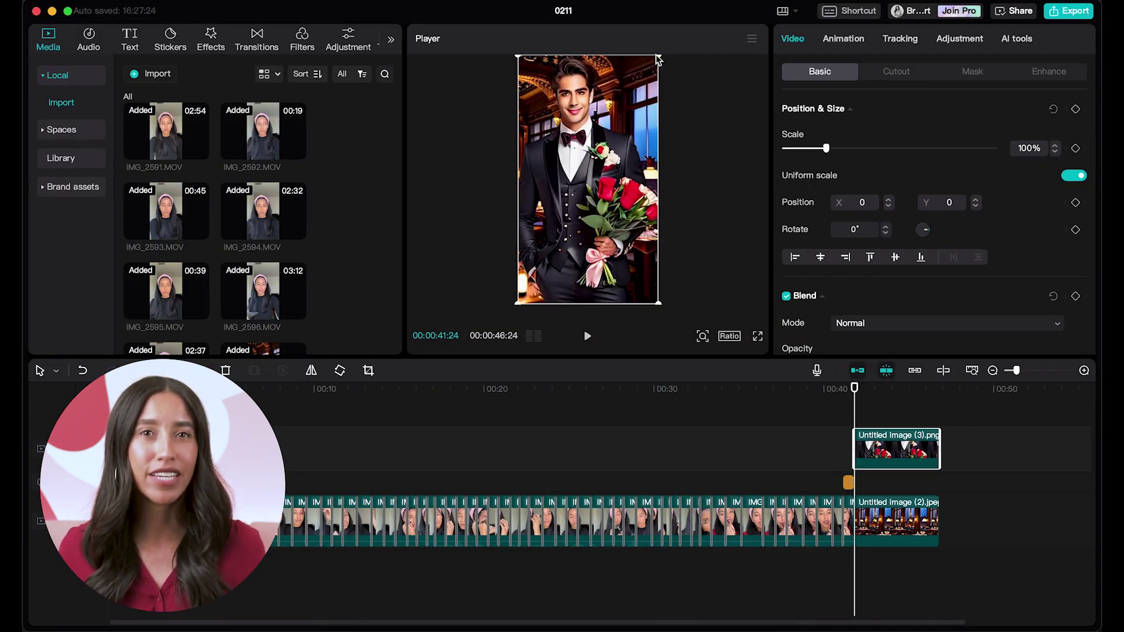
drag(658, 59, 561, 225)
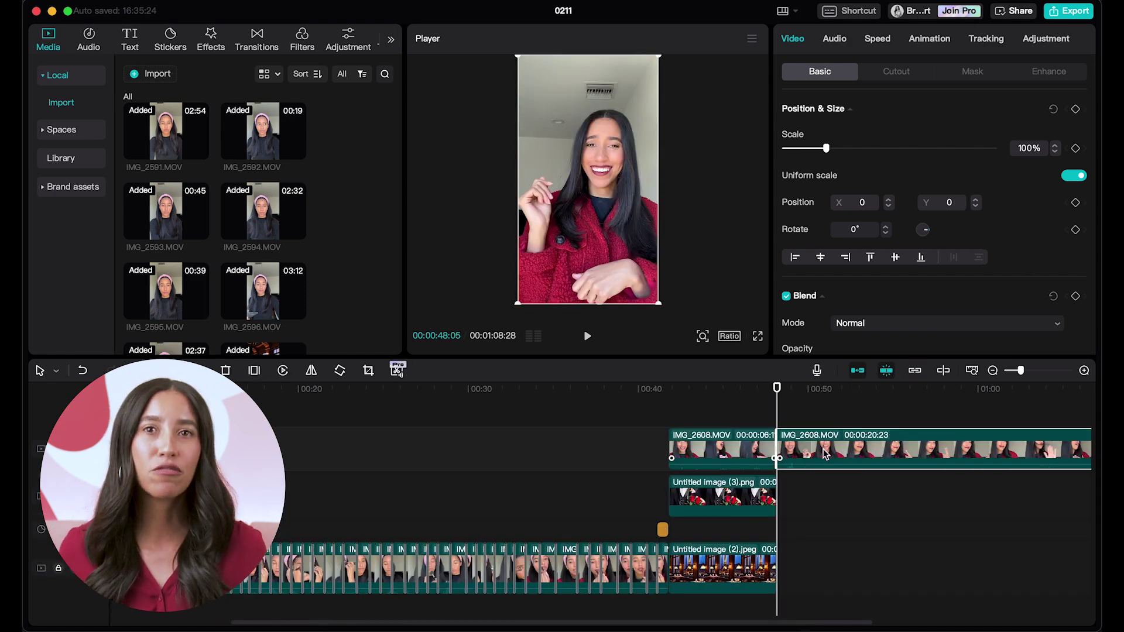
key(Delete)
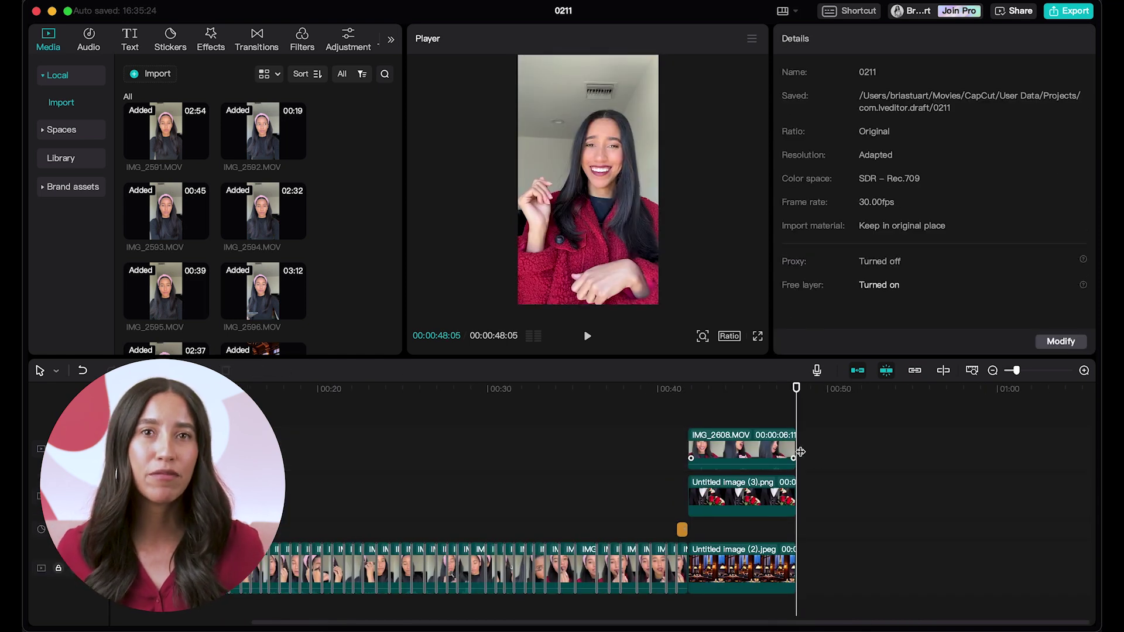
- Apply Auto cutout to IMG_2608.MOV to remove the woman's background
click(747, 453)
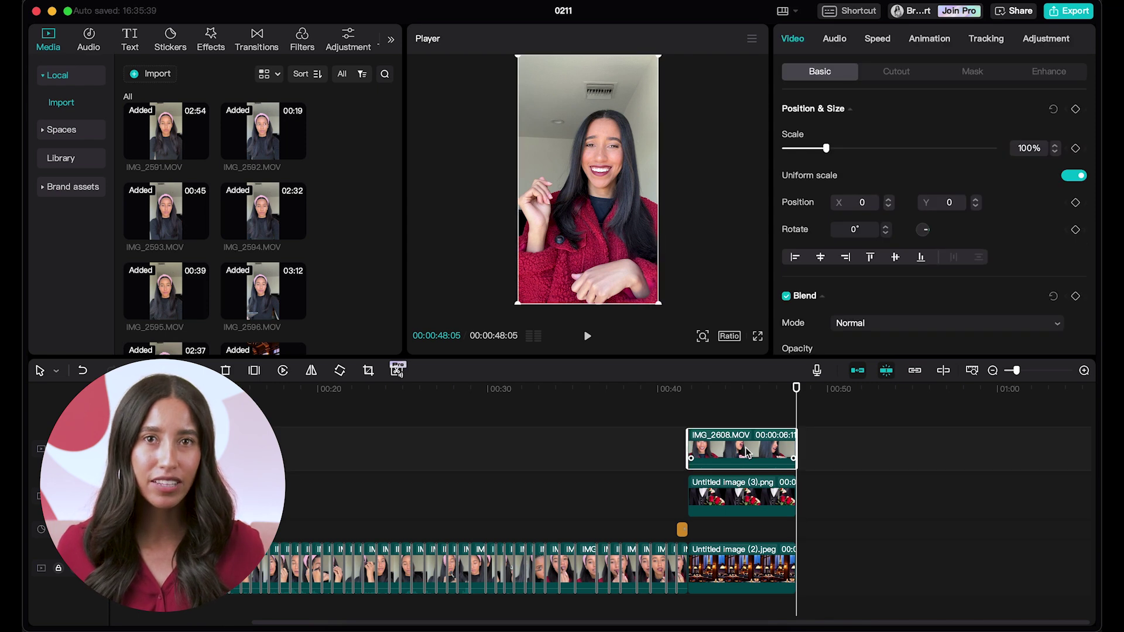
click(911, 72)
scroll(786, 115, down, 2)
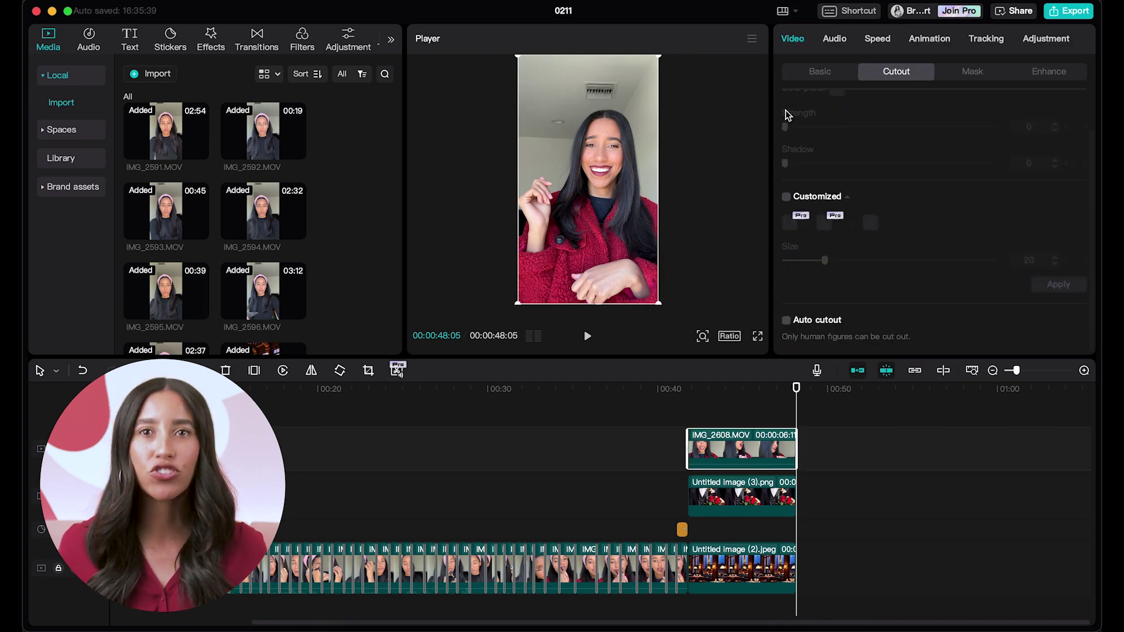
click(786, 321)
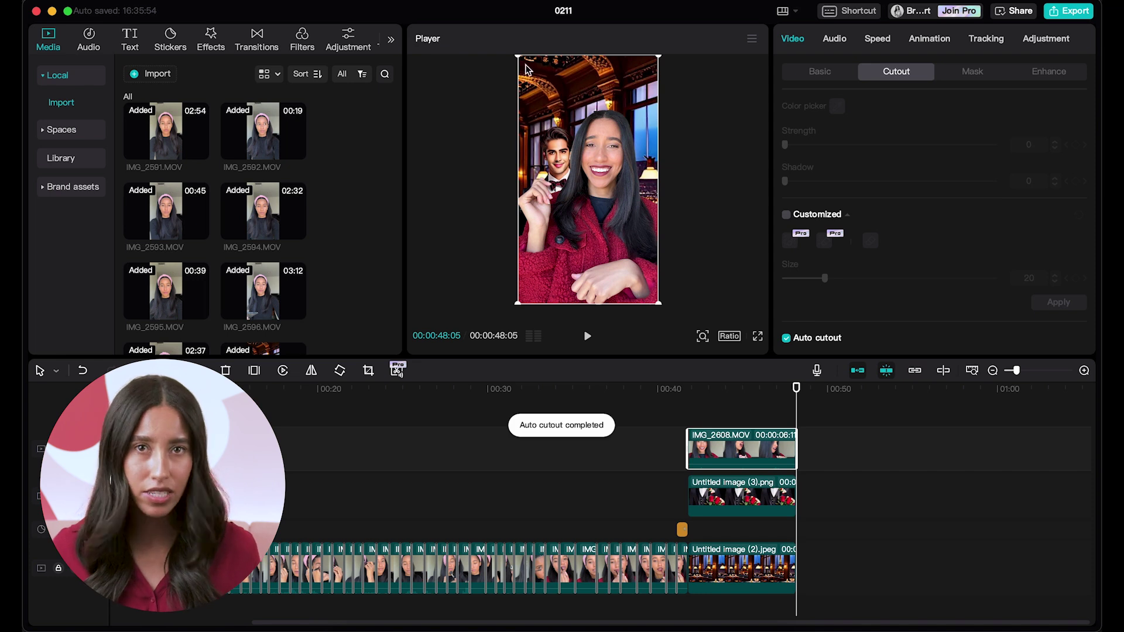
- Shrink the cut-out woman and place her on the right beside the tuxedo man
drag(523, 59, 529, 72)
drag(610, 199, 630, 199)
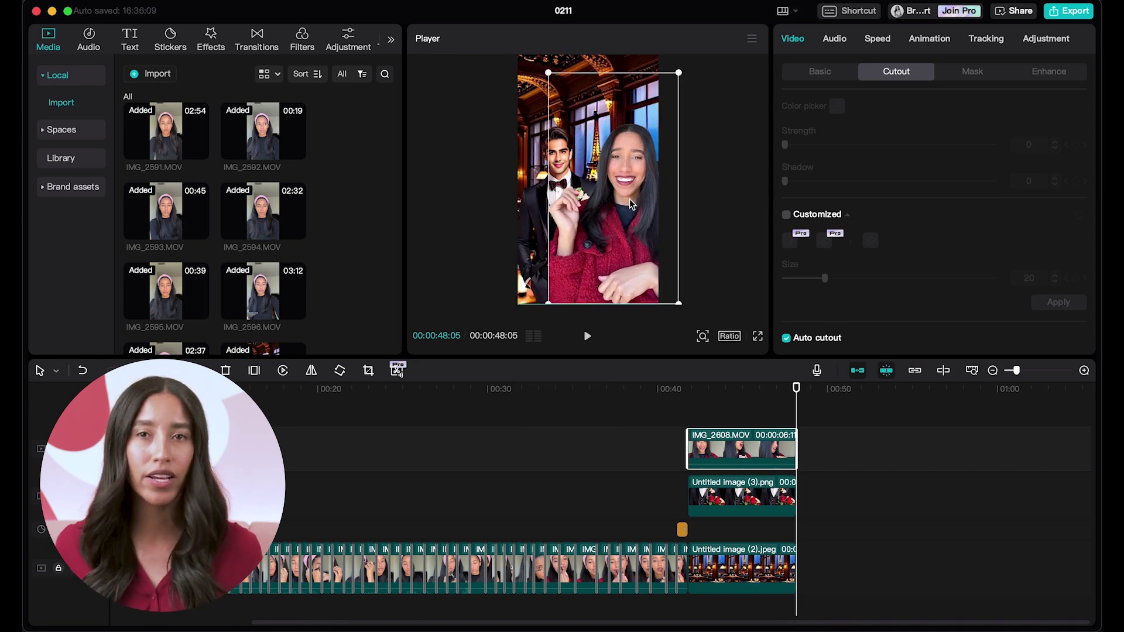
click(362, 437)
scroll(363, 436, left, 3)
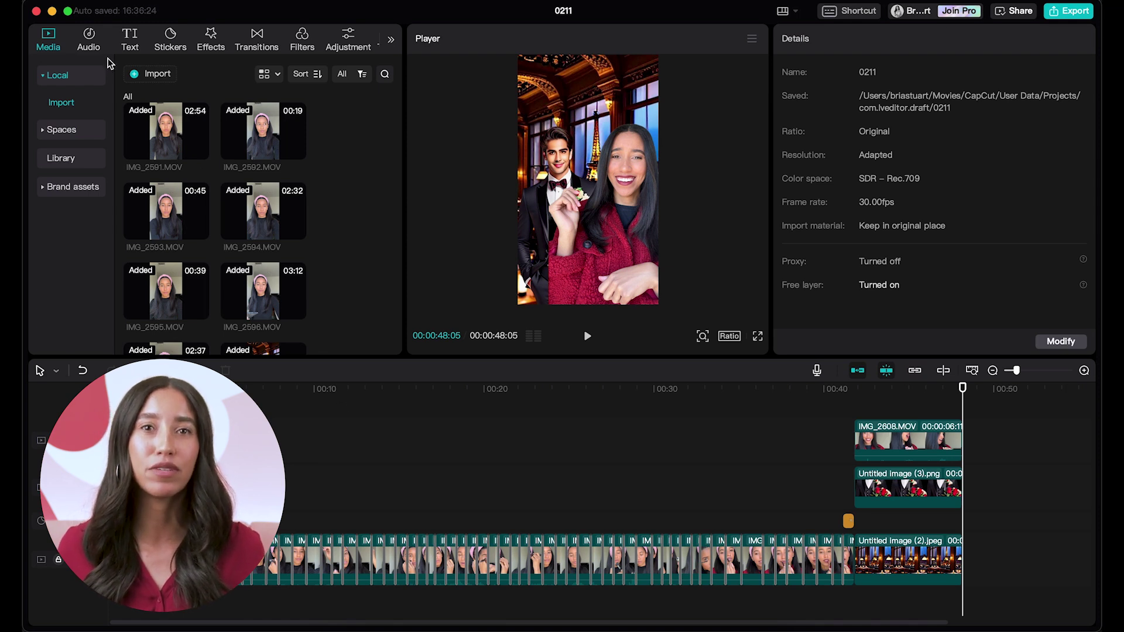
- Add the 'Live music, romantic jazz saxophone' track from a 'romantic music' search and trim it at the video's end
click(93, 47)
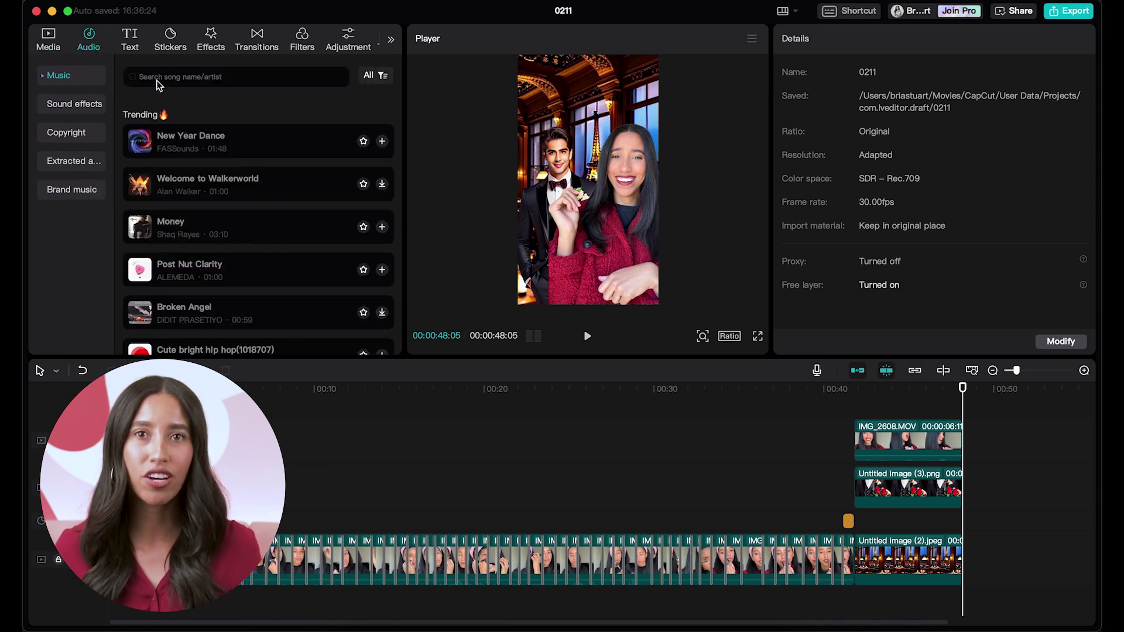
text(romantic m)
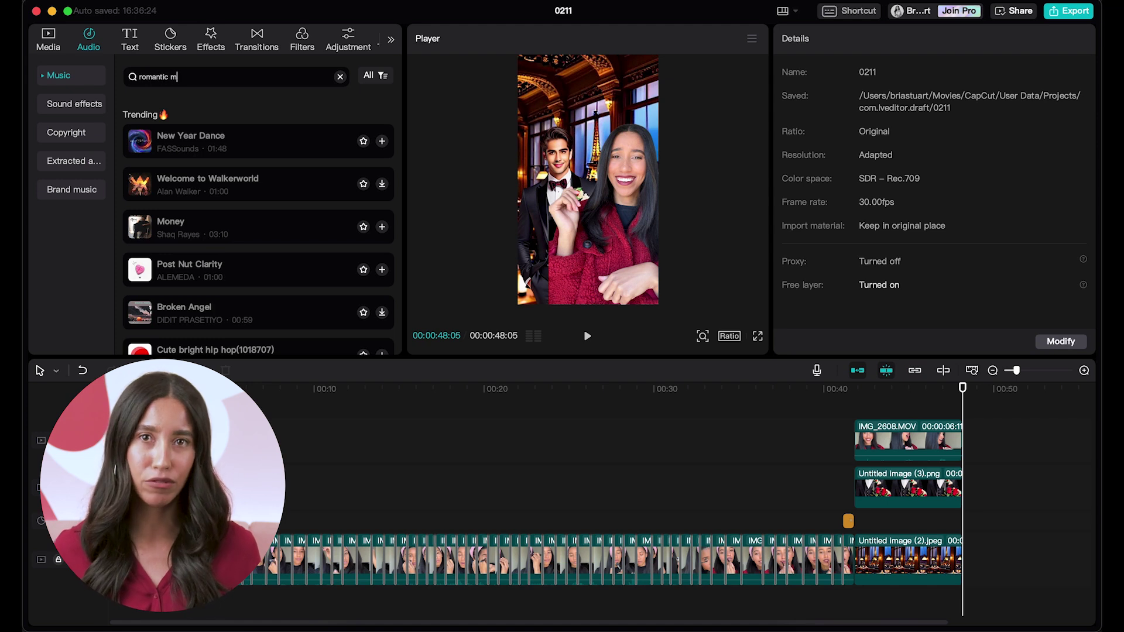
text(usic)
key(Return)
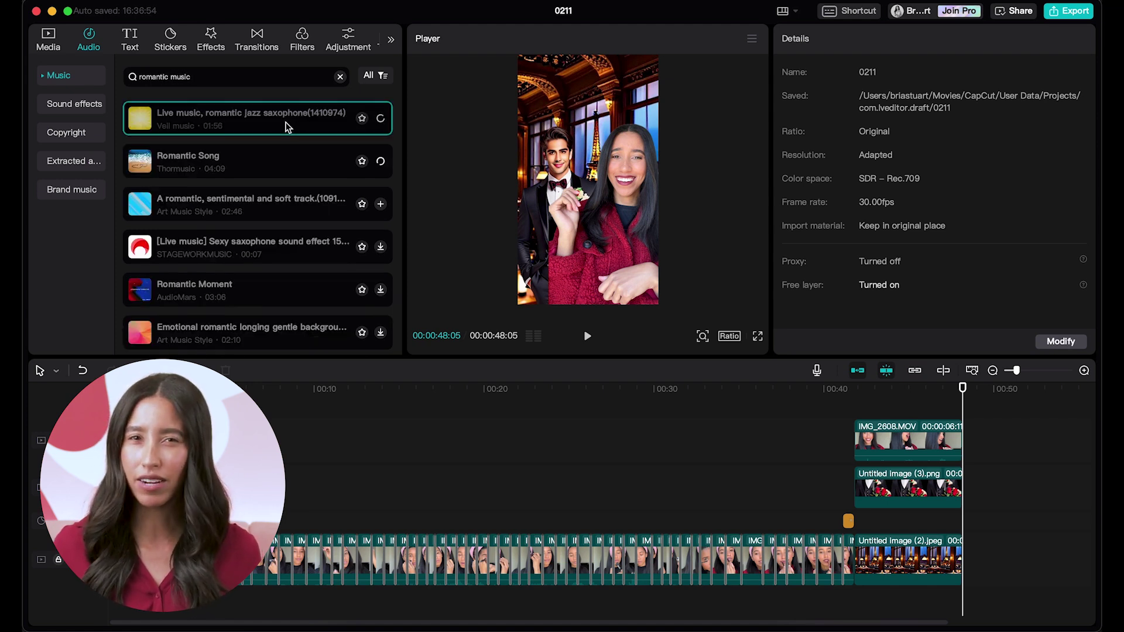
drag(287, 127, 149, 615)
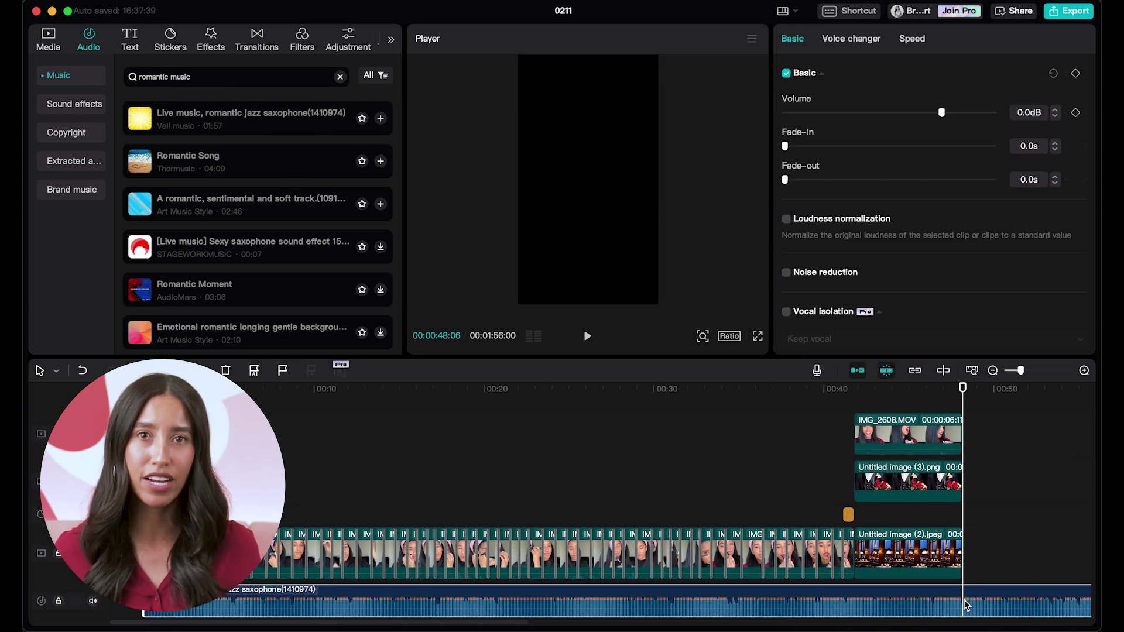
key(w)
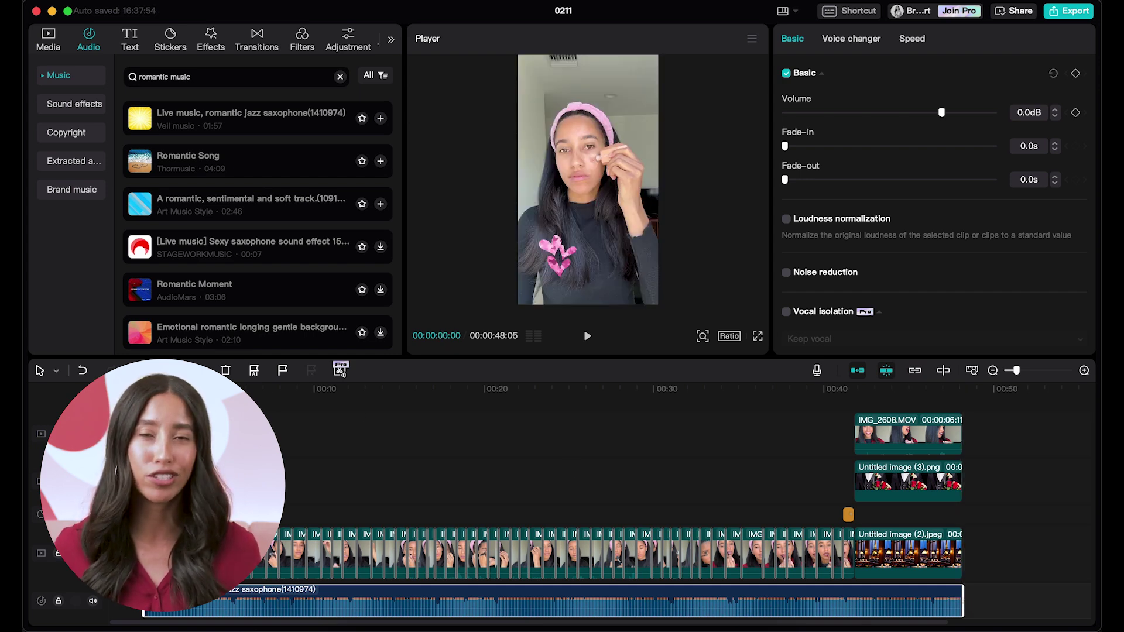
- Play back the finished edit with the saxophone music from the beginning
key(space)
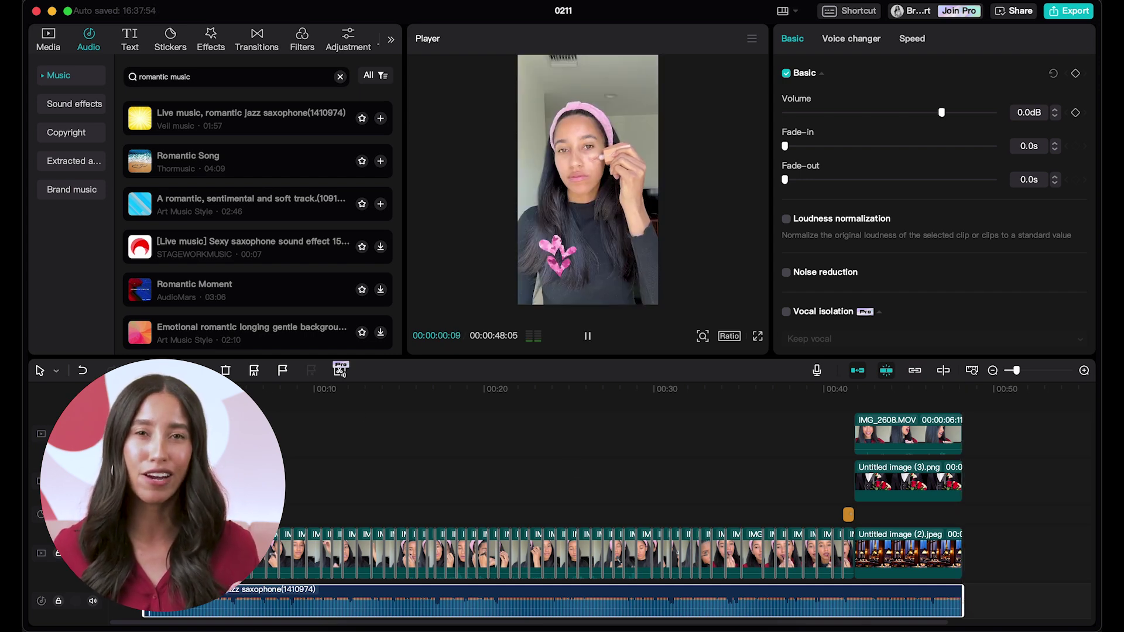